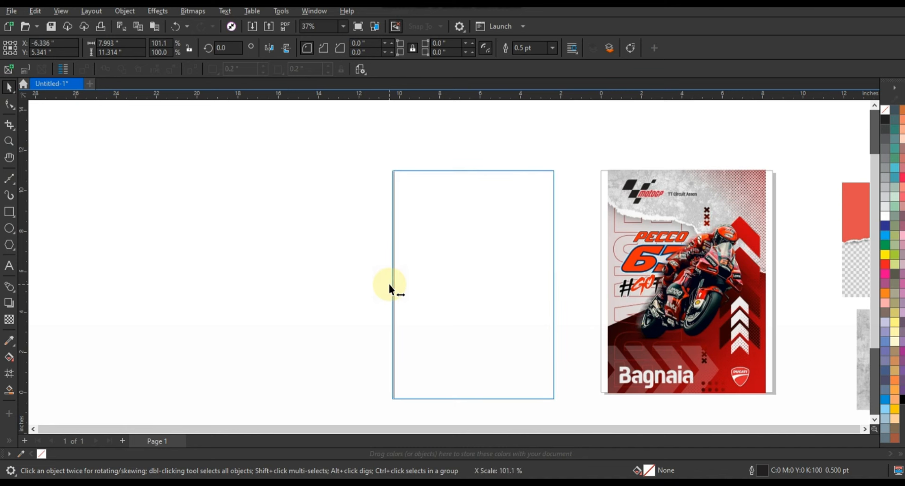
- Widen the empty poster frame to about 8 inches and move the torn-paper graphic to the empty space on its left side
left_click_drag(389, 285, 389, 285)
left_click_drag(874, 267, 192, 256)
scroll(227, 159, "down", 1)
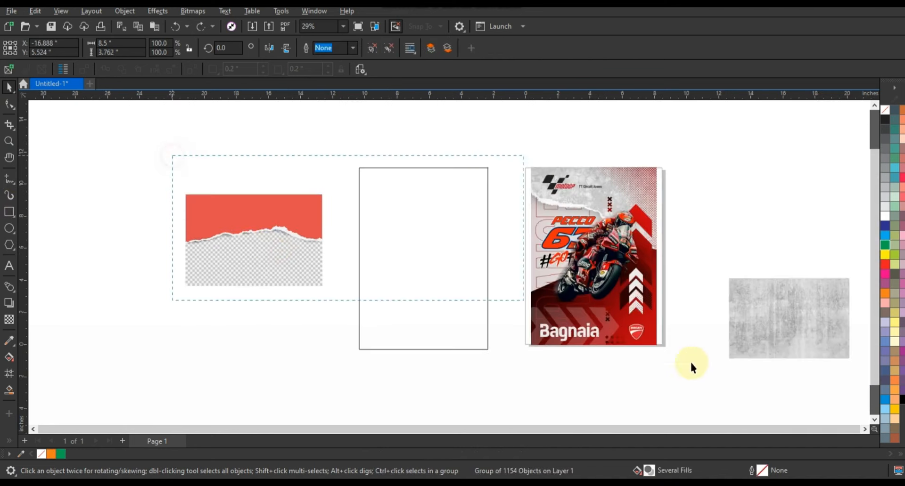
key("shift+F2")
key("Escape")
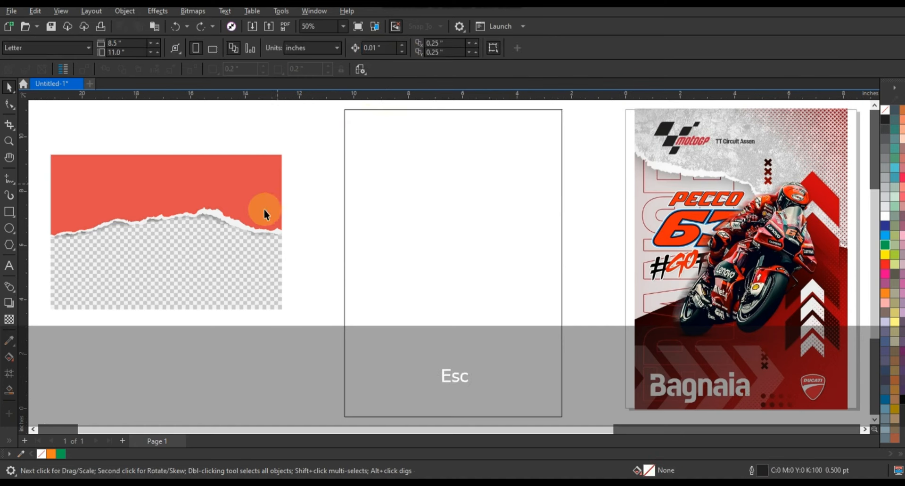
- Place a copy of the torn-paper edge strip across the middle of the poster frame and colour it light yellow
left_click_drag(241, 225, 528, 256)
key("ctrl+z")
left_click(236, 227)
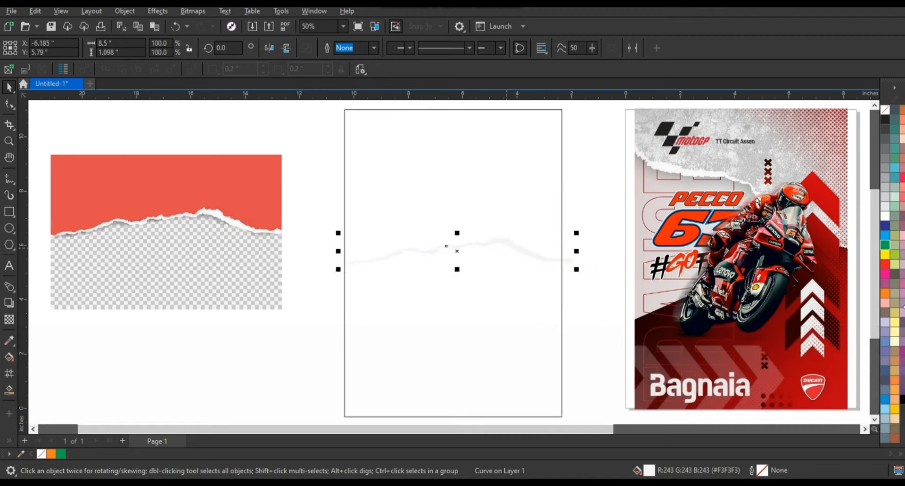
left_click(303, 213)
- Smart Fill the frame area above the torn edge with blue, and delete the yellow strip and the original torn-paper graphic
left_click(9, 390)
left_click(428, 204)
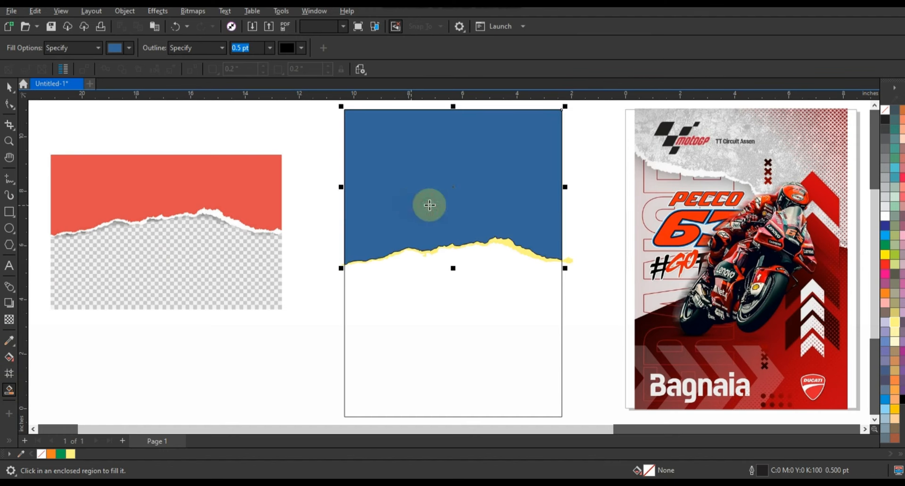
key("Delete")
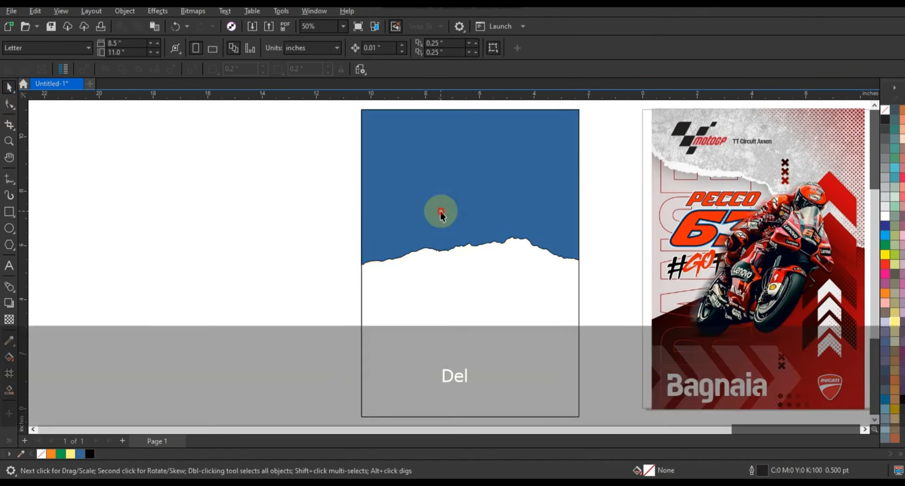
- Try mirroring the blue torn shape vertically
left_click(513, 215)
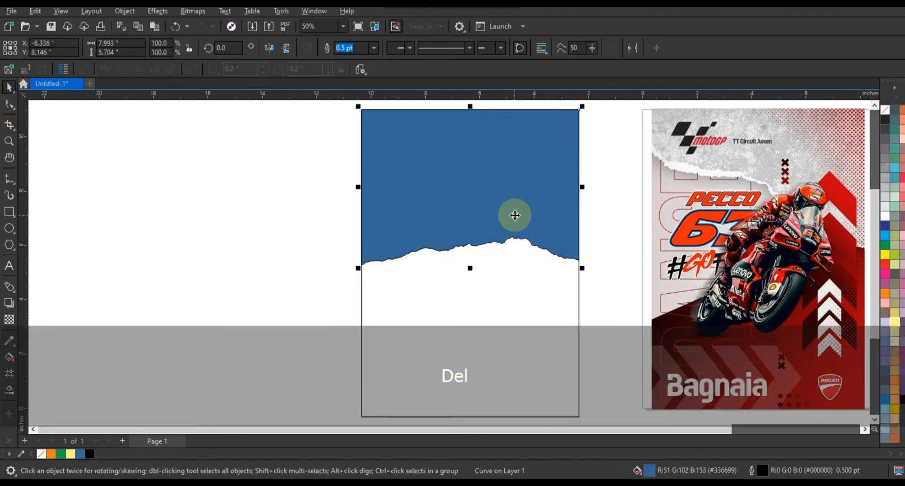
left_click(514, 215)
left_click(581, 276)
left_click(532, 186)
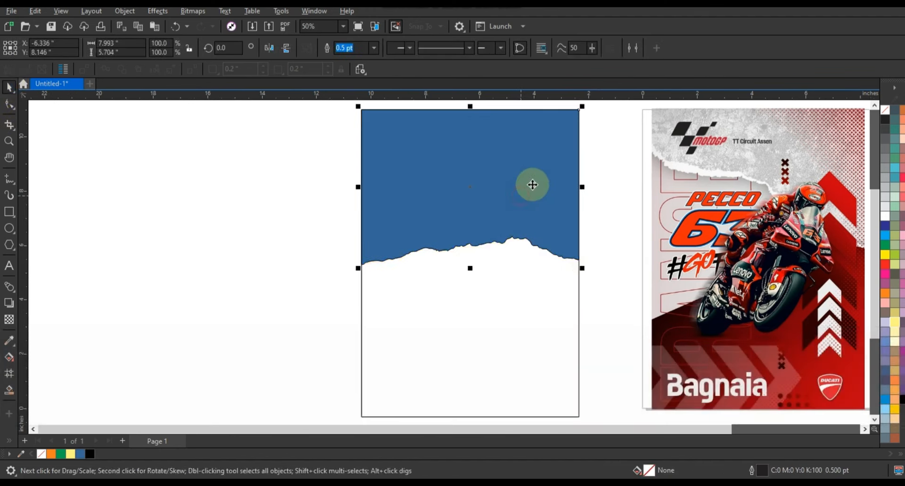
left_click(288, 49)
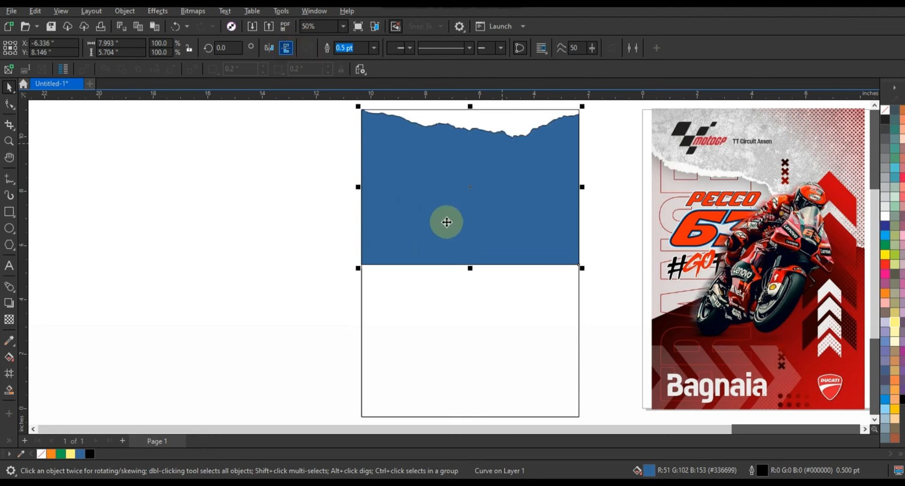
left_click(289, 50)
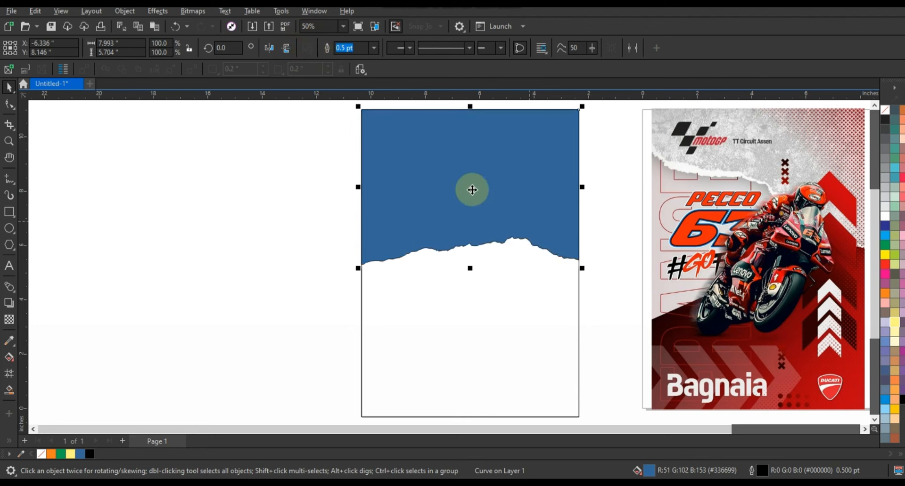
- Rotate the blue torn shape to about 336 degrees and enlarge it to about 132% over the upper part of the frame
left_click(484, 196)
left_click_drag(587, 279, 537, 317)
key("F3")
left_click(538, 218)
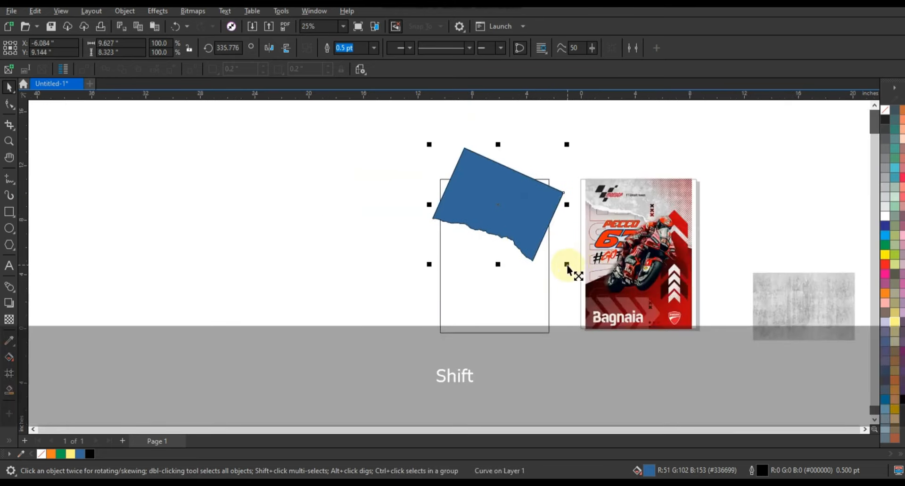
left_click_drag(567, 266, 595, 286)
left_click_drag(546, 214, 554, 211)
key("shift+F2")
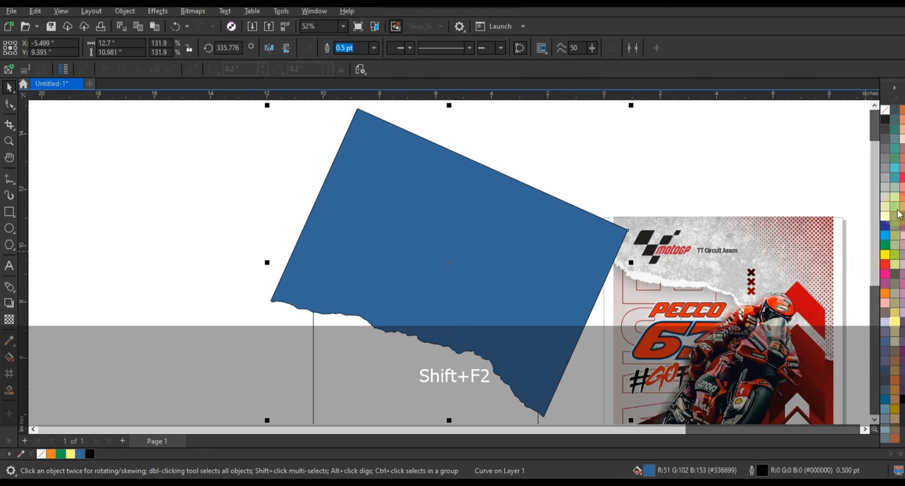
- Fill the torn shape with 10% black and add a copy slightly above it filled with 50% black
left_click(885, 210)
left_click_drag(610, 252, 610, 246)
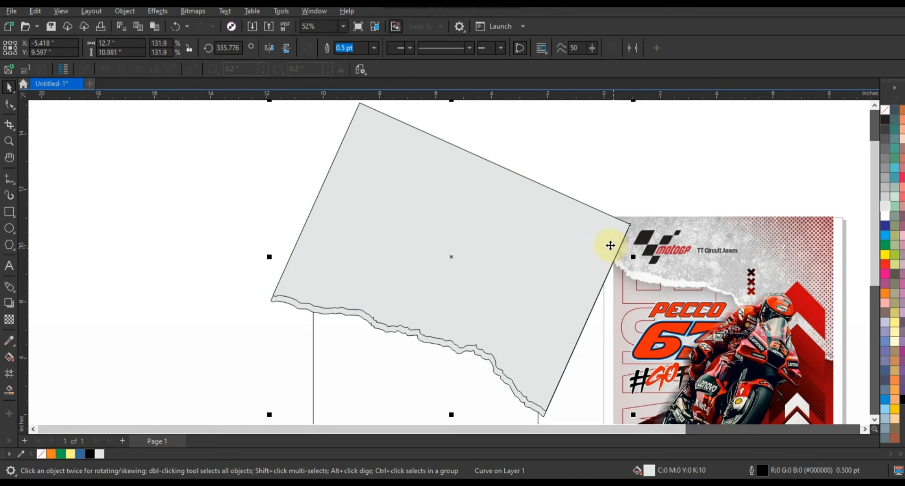
left_click(471, 350)
left_click(548, 306)
left_click(889, 171)
left_click(497, 137)
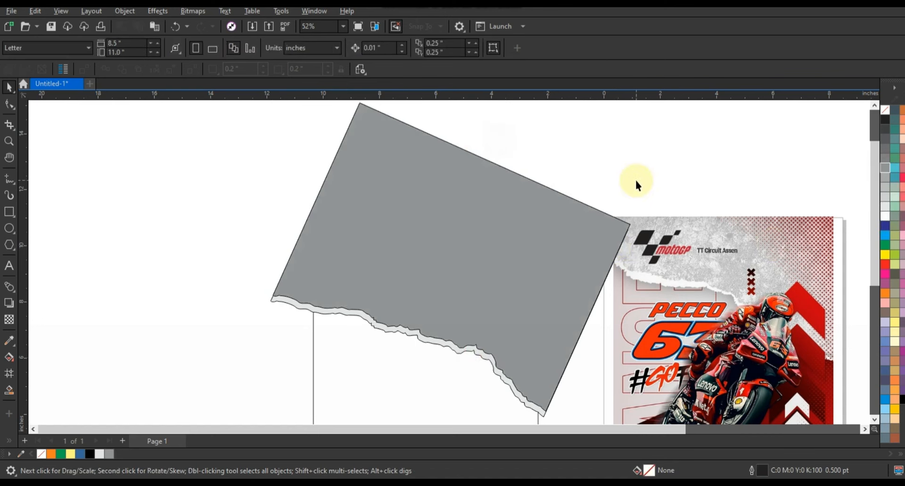
- Enlarge the concrete texture bitmap to about 148% and PowerClip it inside the upper torn shape
key("F4")
left_click_drag(676, 329, 644, 258)
left_click_drag(730, 250, 801, 200)
right_click(756, 242)
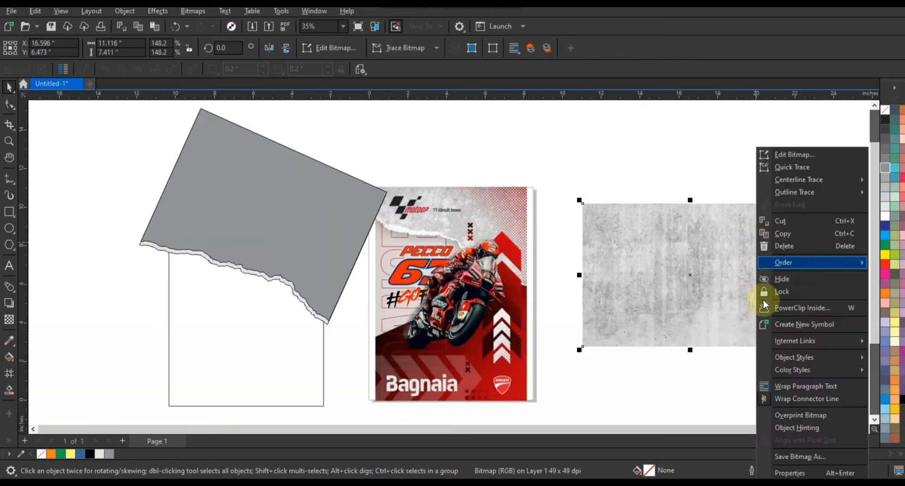
left_click(773, 304)
left_click(331, 257)
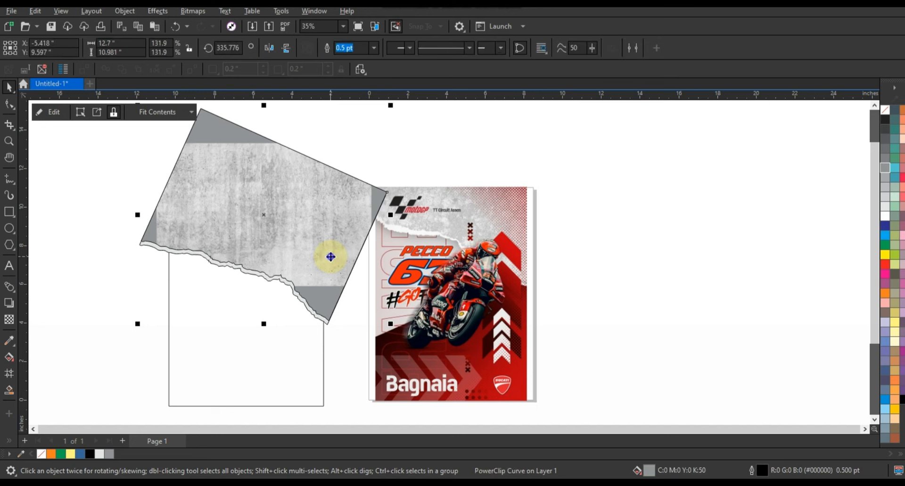
- Edit the PowerClip contents, enlarging the concrete texture to about 171% and moving it down to cover the torn edge
right_click(331, 257)
left_click(367, 145)
left_click(298, 250)
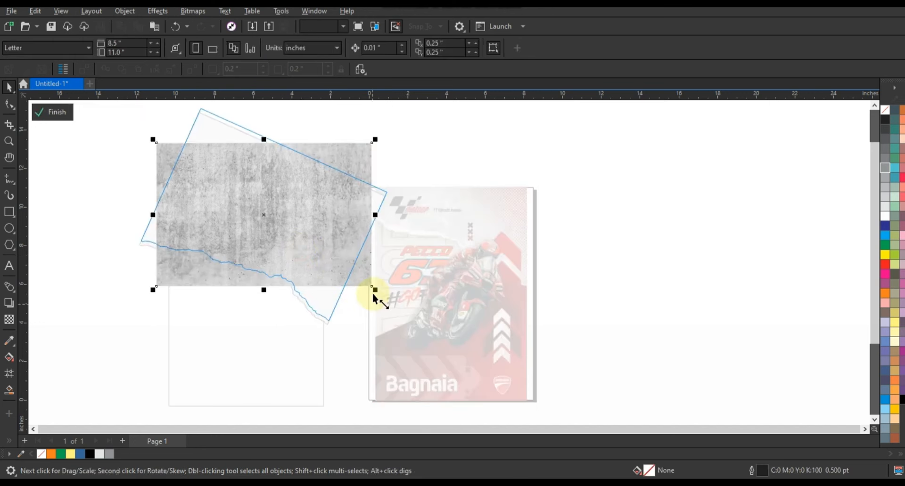
left_click_drag(375, 290, 355, 304)
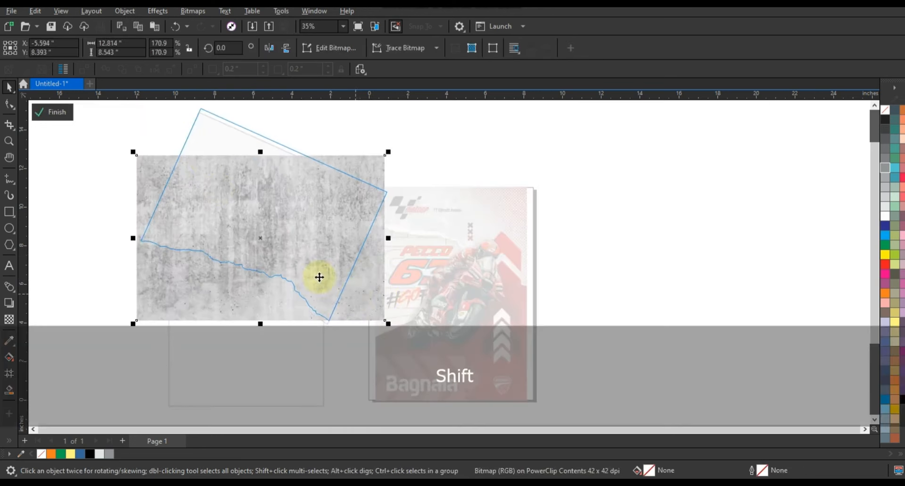
right_click(355, 206)
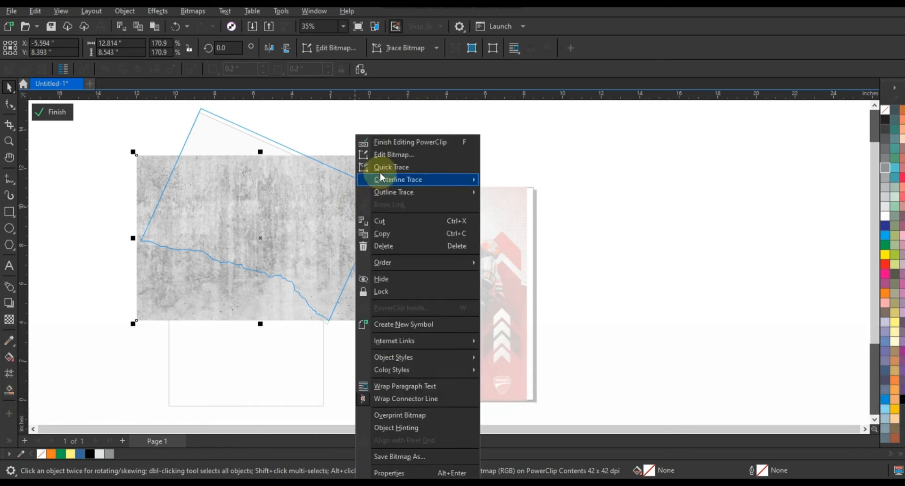
left_click(381, 143)
- Fill the poster frame rectangle with 10% black
left_click(8, 141)
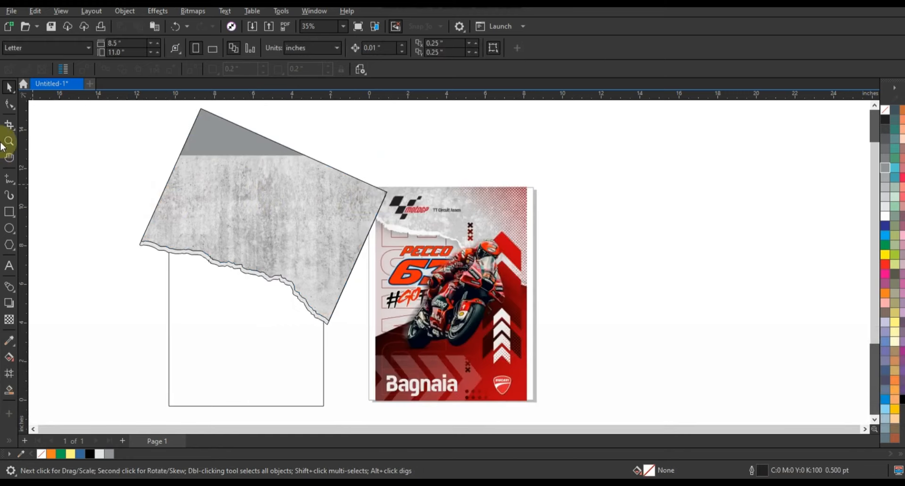
left_click_drag(612, 364, 611, 364)
left_click(9, 87)
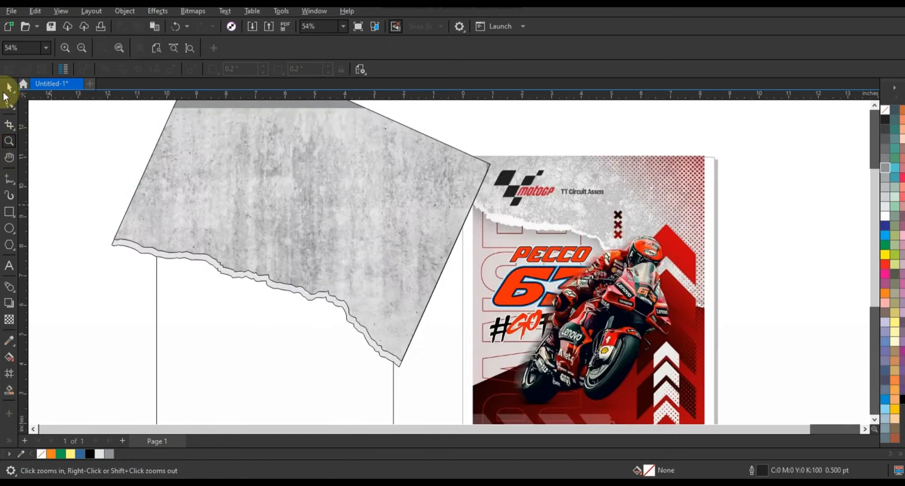
left_click(246, 349)
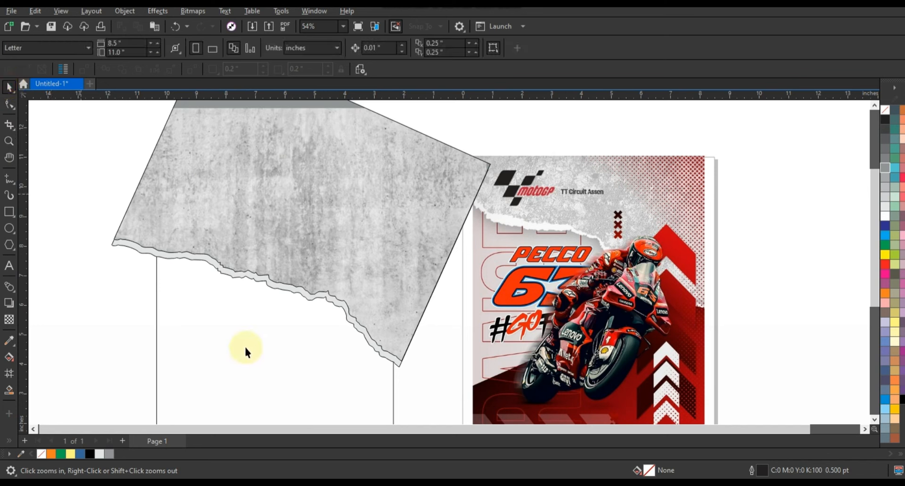
left_click(886, 212)
- Fill the rear torn shape with white and nudge it slightly up and left to thin the paper edge
left_click(239, 279)
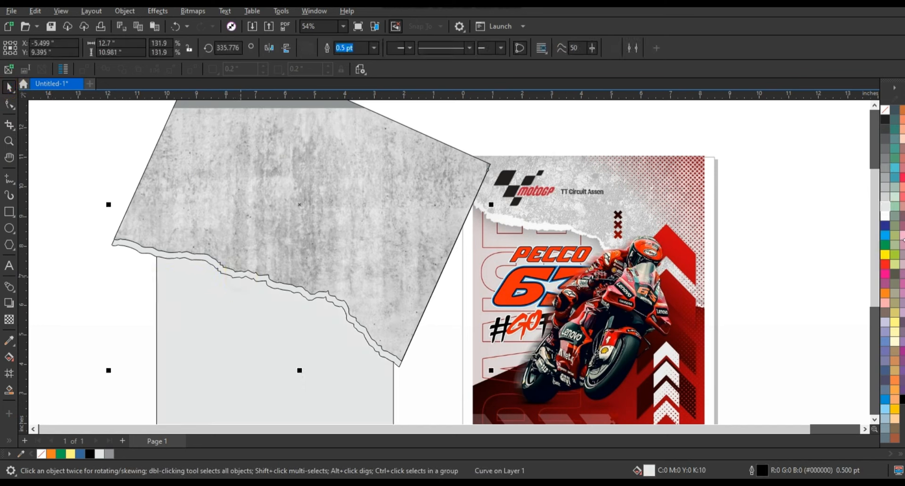
left_click(885, 217)
key("Up")
key("Up")
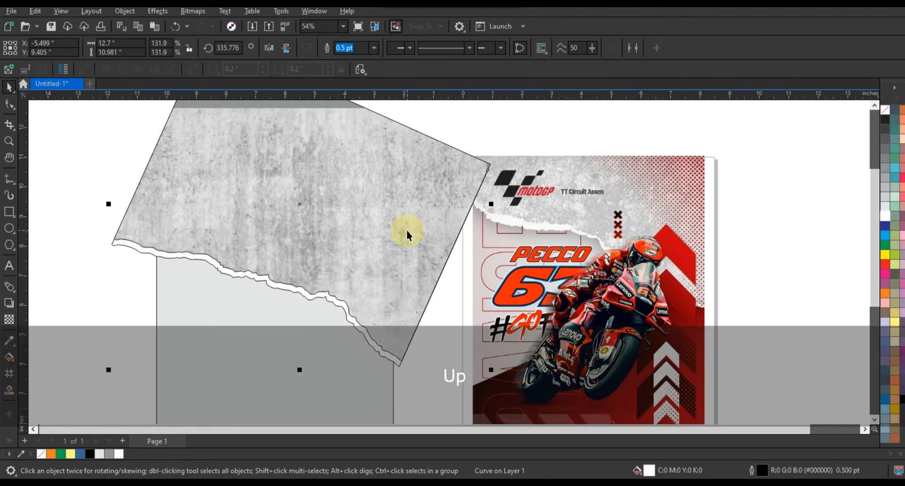
key("Left")
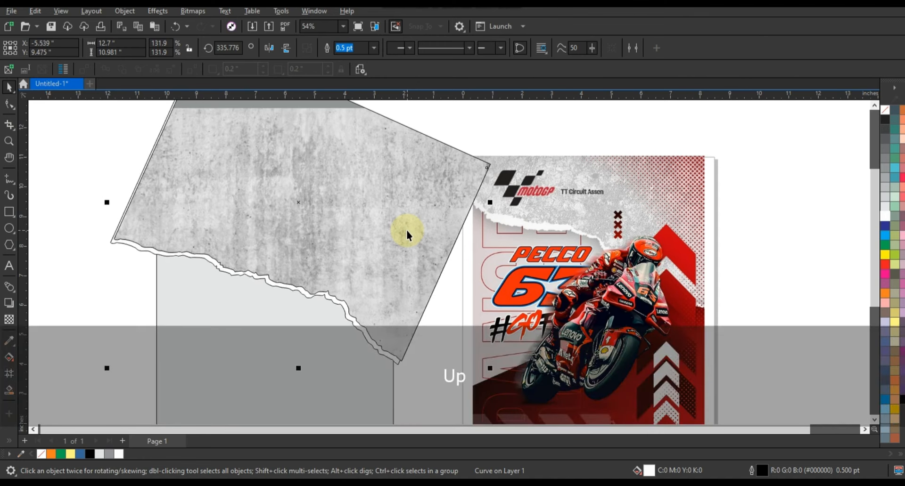
- Remove the outlines from both the white torn shape and the concrete-textured shape
left_click(420, 230, "shift")
right_click(884, 115)
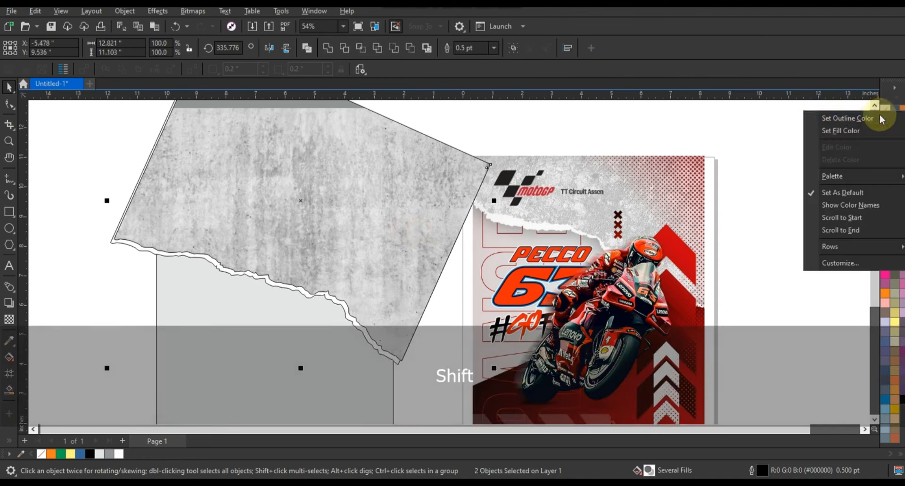
left_click(880, 118)
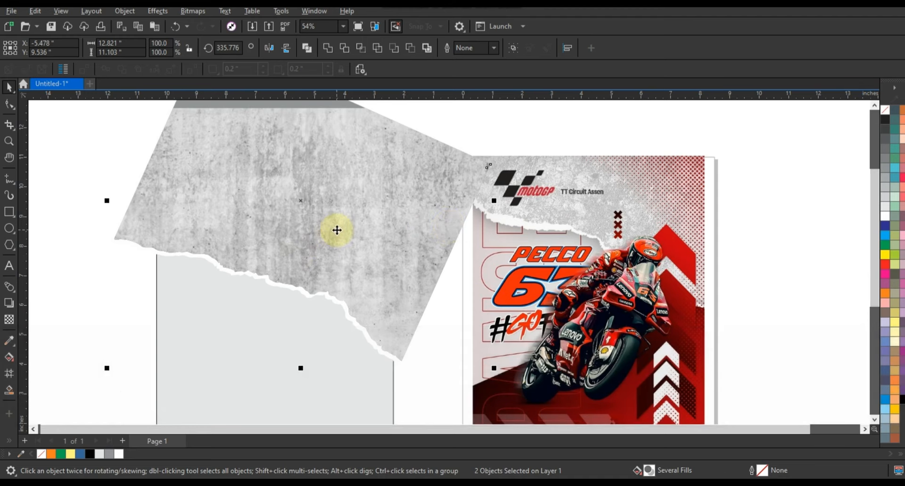
- Add a drop shadow to the white torn shape with its feathering set to 5
left_click(56, 341)
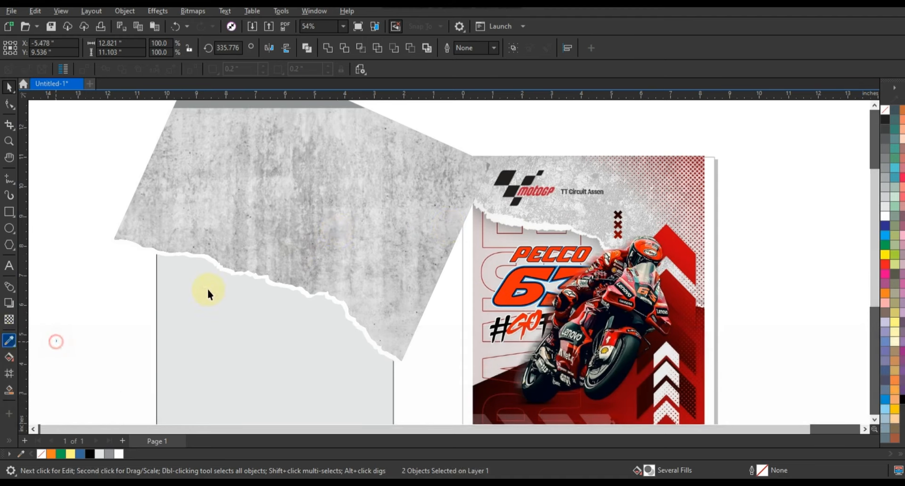
left_click(225, 271)
left_click_drag(232, 256, 248, 339)
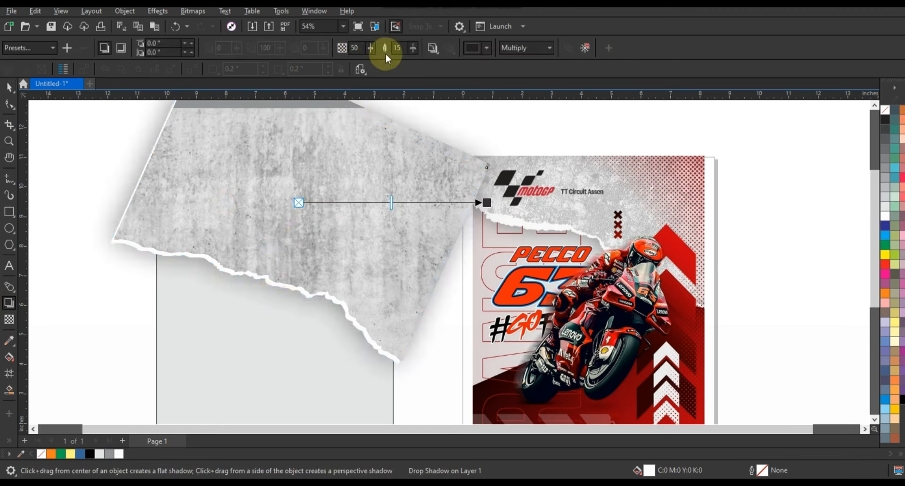
type("5")
key("Return")
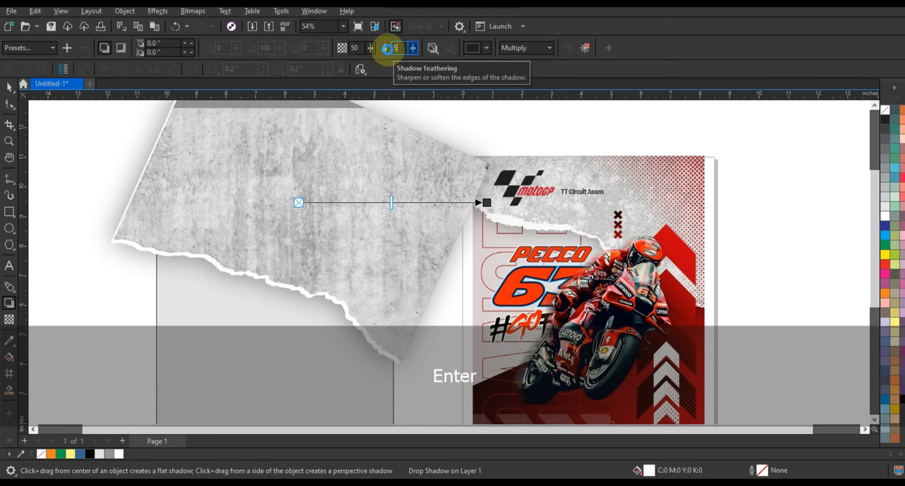
- Break the drop shadow apart from the white torn shape
left_click(9, 87)
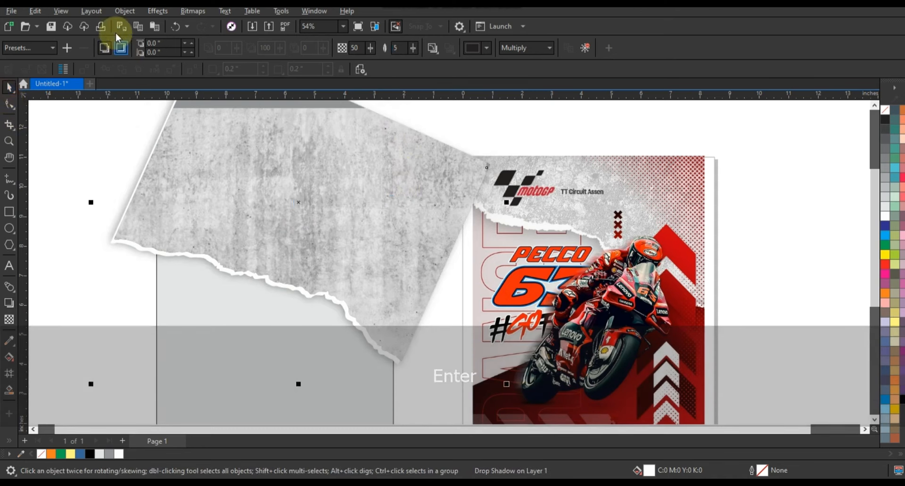
left_click(125, 11)
left_click(122, 274)
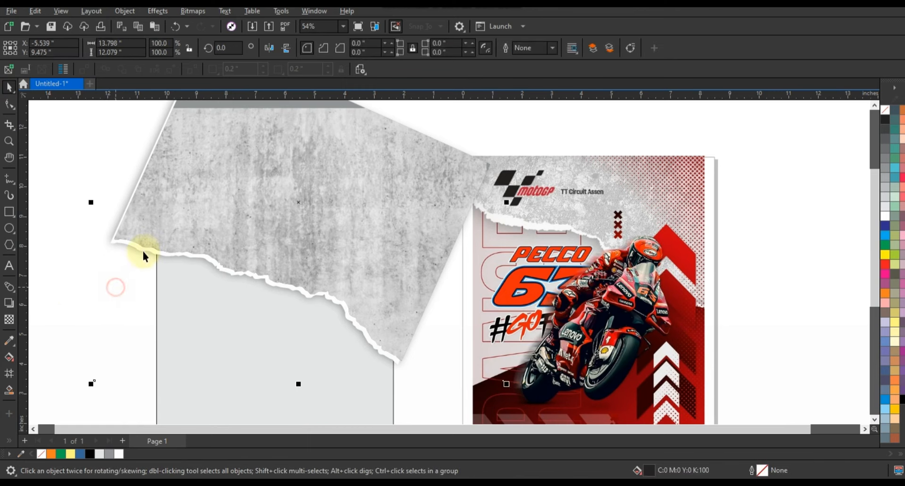
- PowerClip the concrete shape, white torn shape and separated shadow inside the grey poster frame
left_click(164, 231, "shift")
right_click(165, 233)
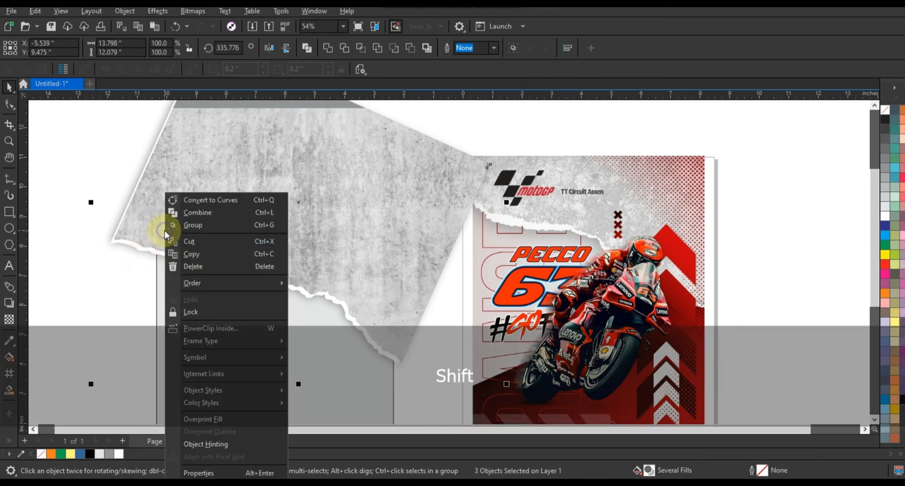
left_click(211, 328)
left_click(380, 412)
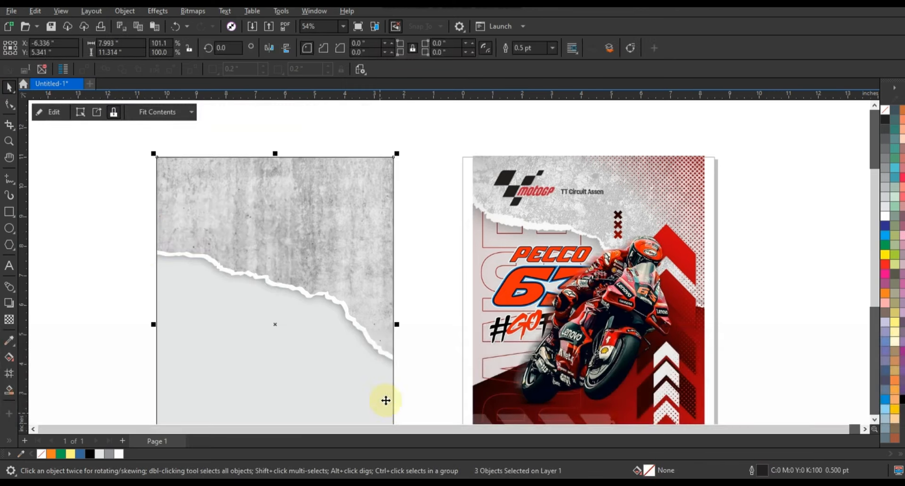
left_click(428, 258)
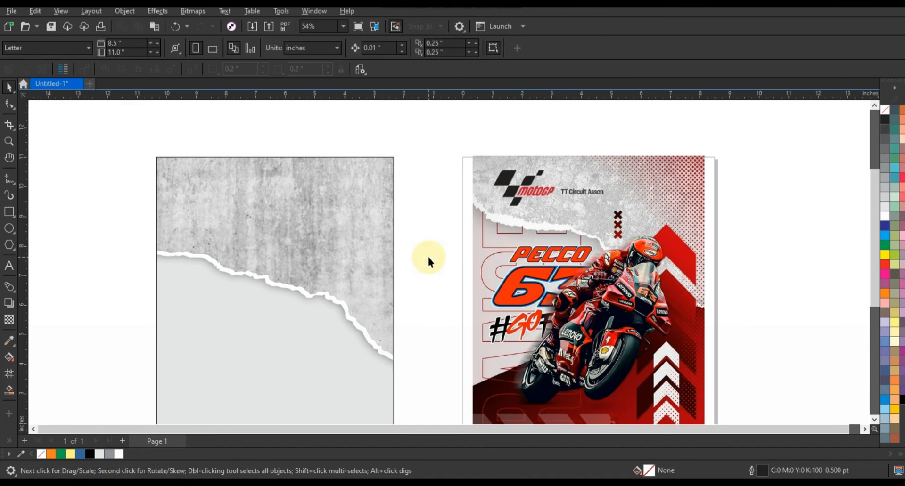
left_click(10, 141)
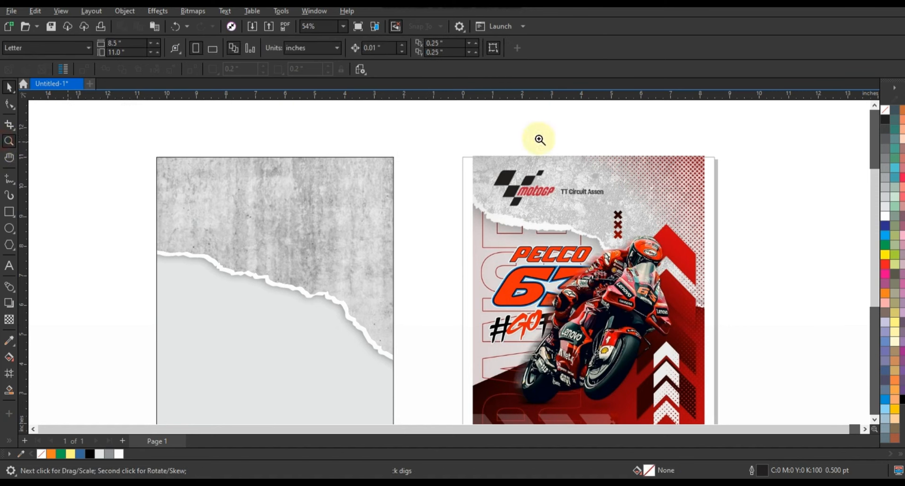
- Move the small circle well to the left of the larger one above the poster and blend the two in a straight row
left_click_drag(426, 121, 717, 162)
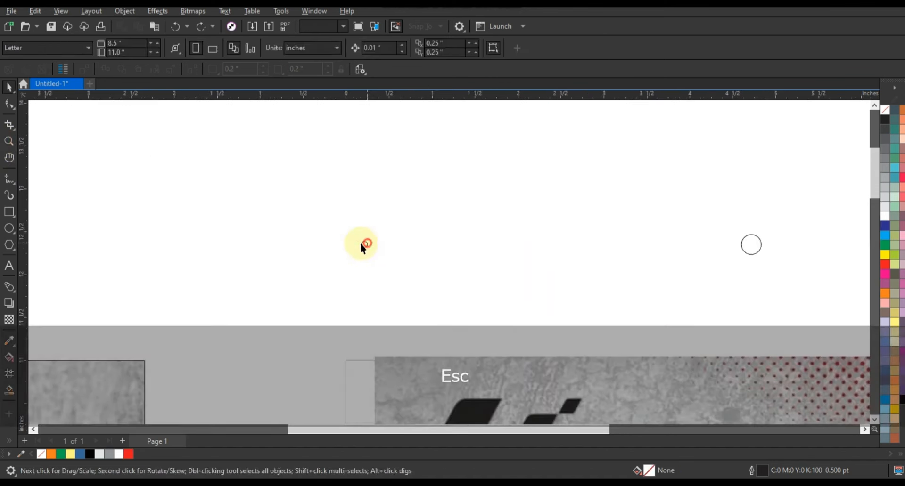
left_click_drag(364, 245, 119, 249)
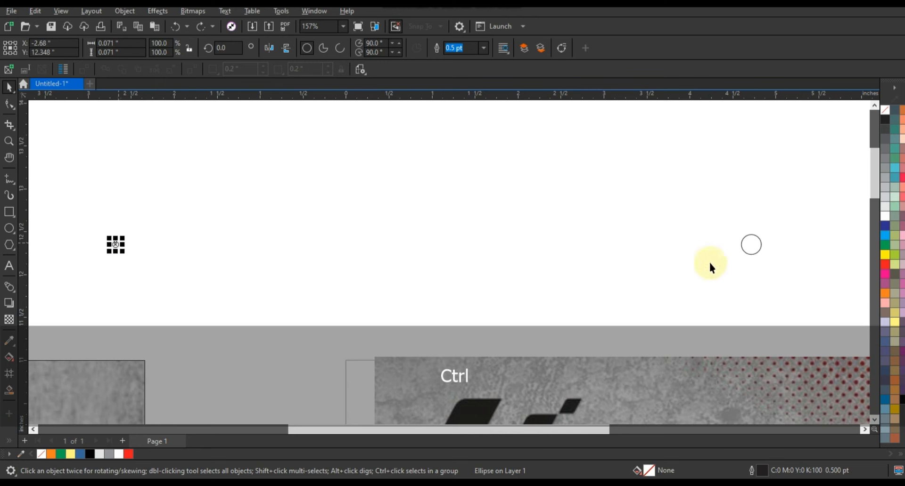
left_click(11, 288)
left_click_drag(113, 245, 751, 244)
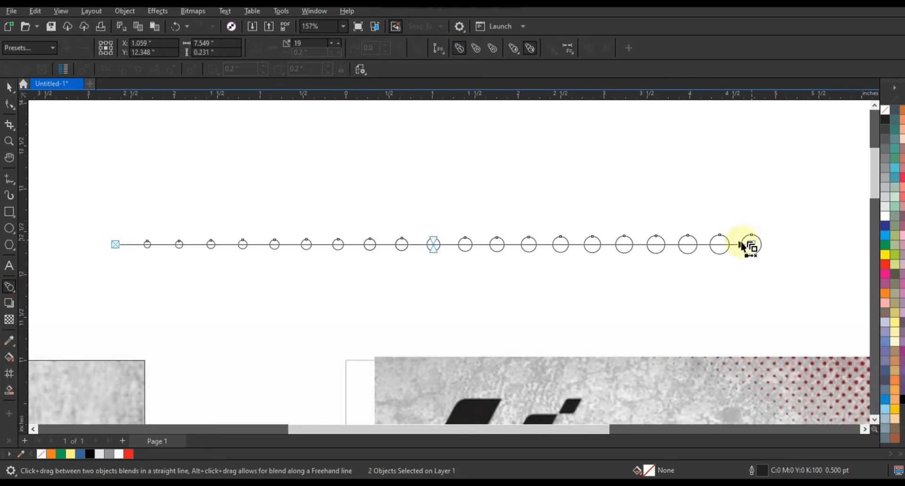
- Set the number of blend steps between the two circles to 26
left_click(338, 43)
left_click(338, 42)
left_click(338, 43)
left_click(338, 43)
left_click(338, 42)
double_click(339, 43)
left_click(338, 43)
double_click(339, 42)
left_click(338, 43)
left_click(338, 43)
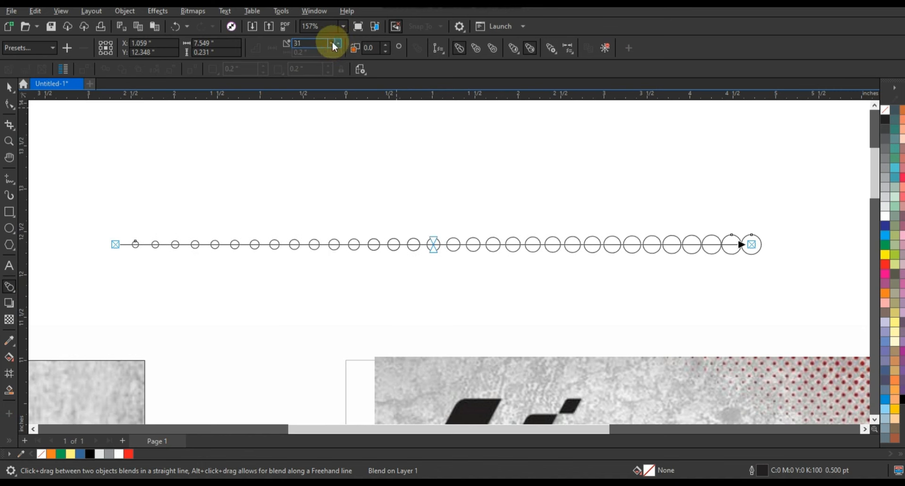
left_click(331, 44)
left_click(332, 44)
left_click(332, 43)
left_click(331, 43)
left_click(332, 44)
- Break the circle blend apart and weld the whole row into a single curve
left_click(9, 87)
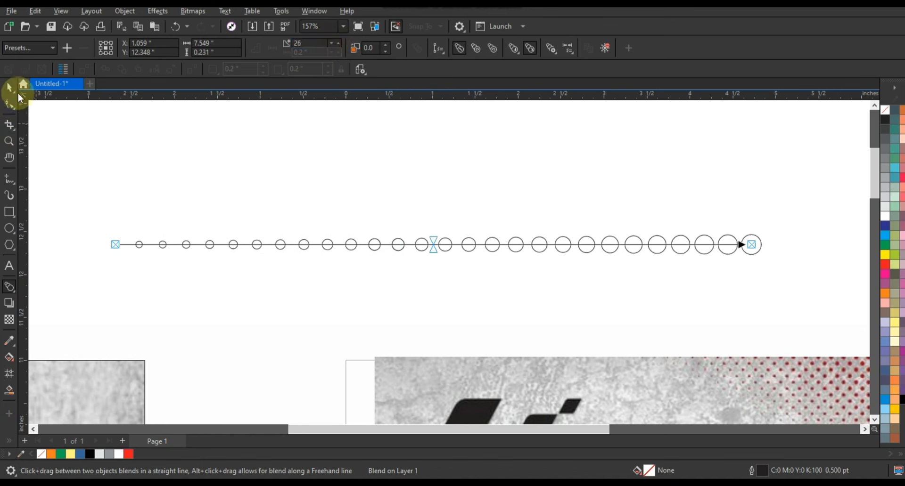
left_click(125, 11)
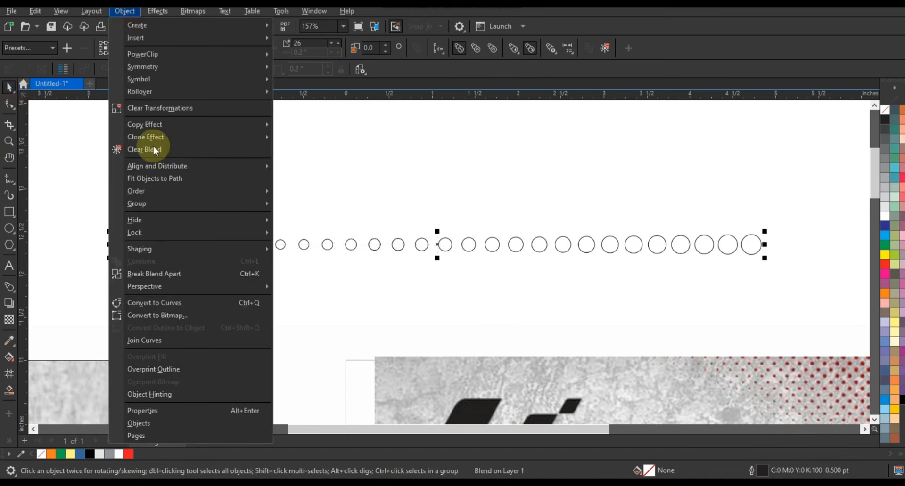
left_click(153, 274)
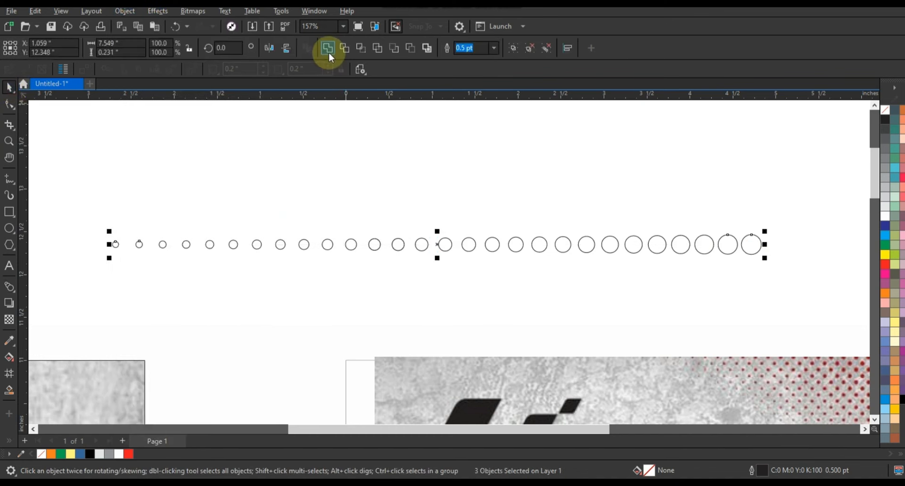
left_click(327, 48)
- Copy the circle row about 6.8 inches above the original and blend the two rows vertically
key("F3")
left_click_drag(513, 260, 511, 124)
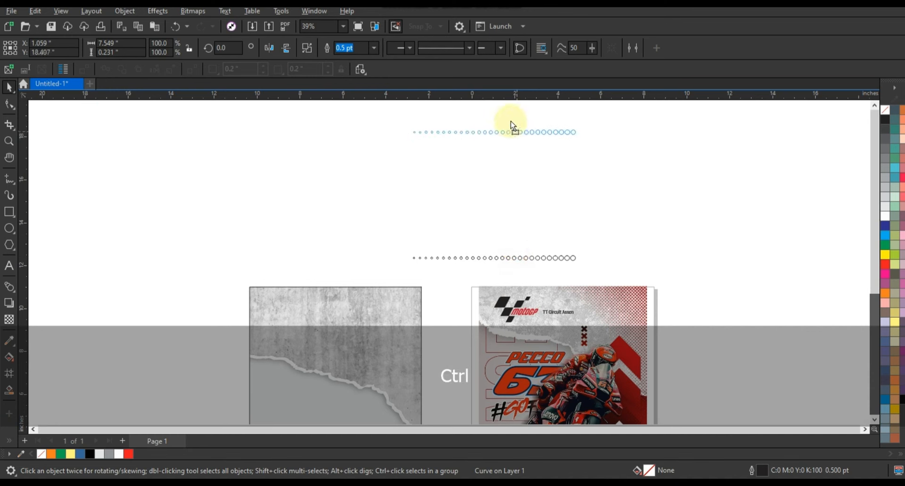
left_click(551, 259, "shift")
key("shift+F2")
left_click(9, 286)
left_click_drag(370, 112, 418, 412)
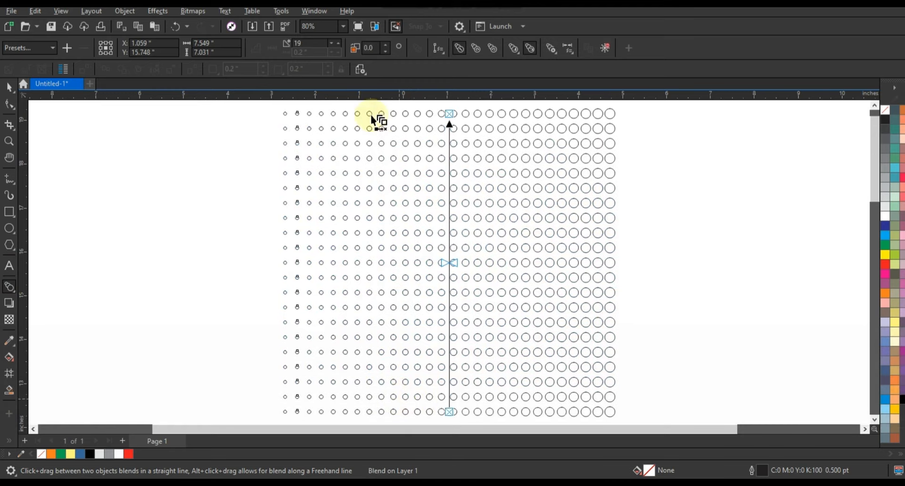
- Set the blend between the two circle rows to 30 steps
left_click(336, 42)
left_click(335, 43)
left_click(335, 43)
left_click(335, 43)
left_click(336, 43)
left_click(336, 43)
left_click(336, 42)
left_click(336, 43)
left_click(335, 43)
left_click(335, 43)
left_click(335, 43)
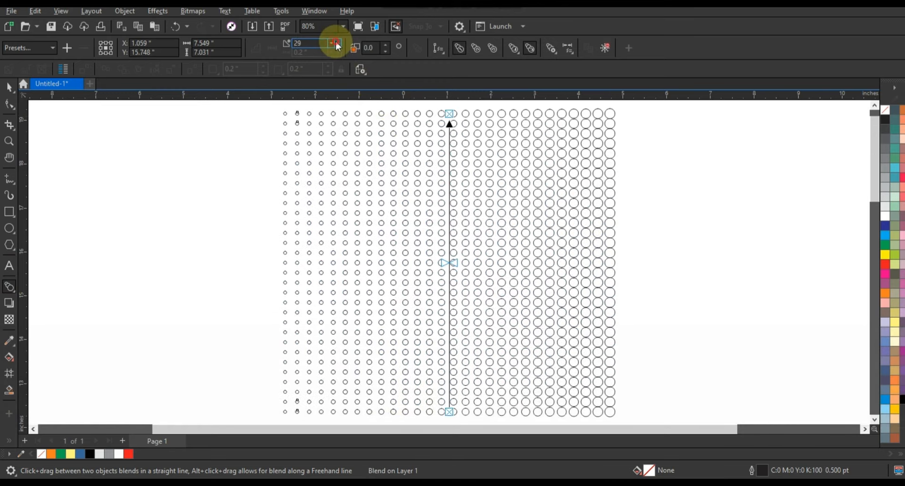
- Break the row blend apart and fill all the circles red with no outline
left_click(9, 88)
left_click(124, 11)
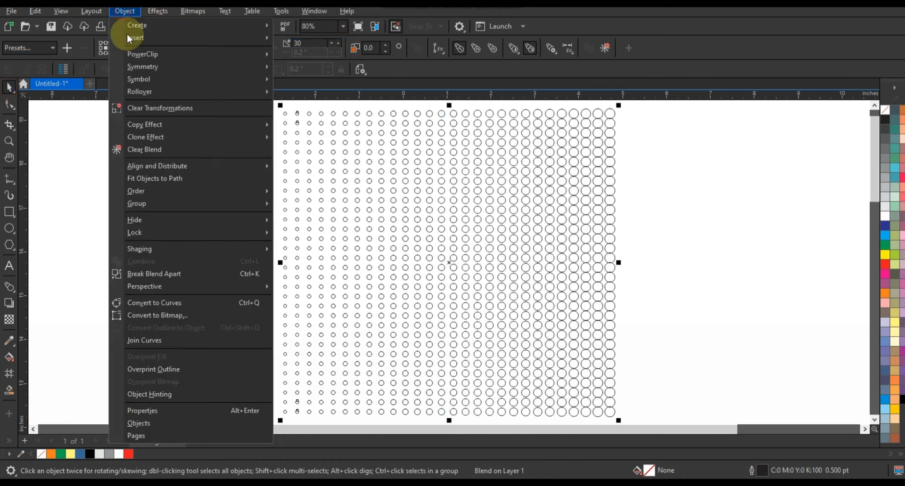
left_click(174, 278)
left_click(128, 454)
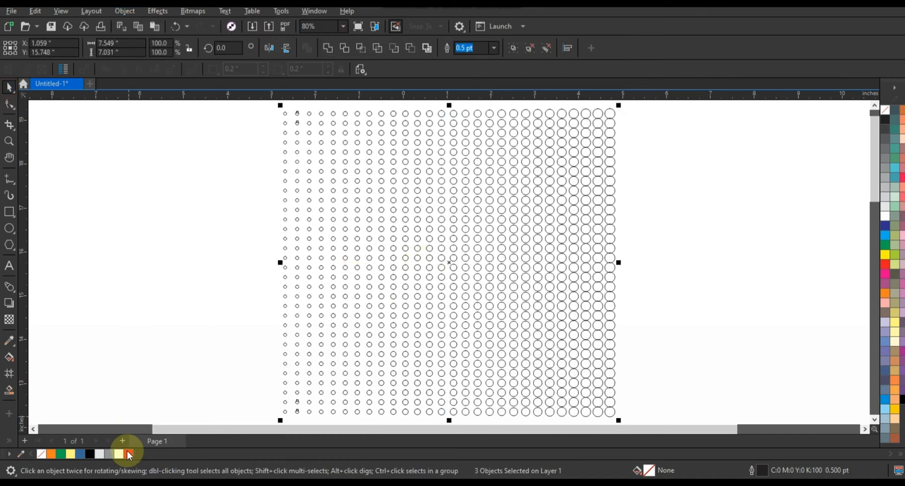
key("F3")
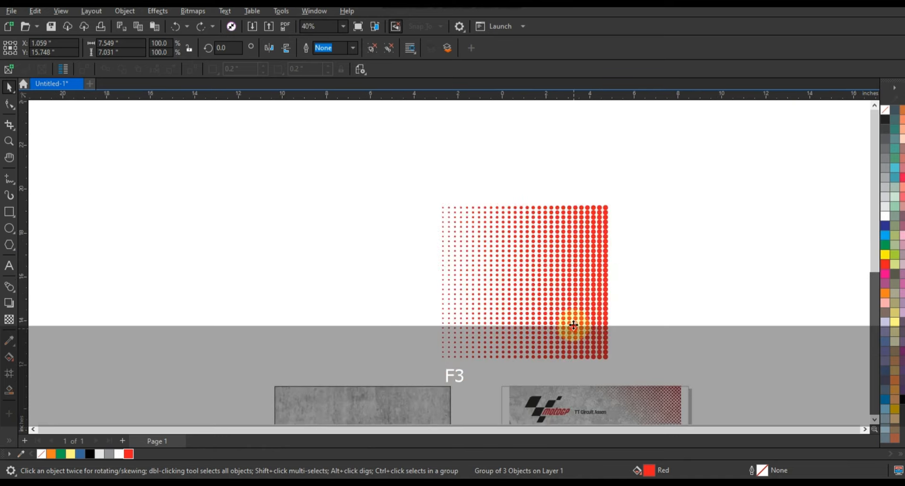
- Duplicate the red dot pattern directly above itself to extend it, and group both patterns
left_click_drag(571, 323, 577, 176)
left_click_drag(574, 224, 573, 238)
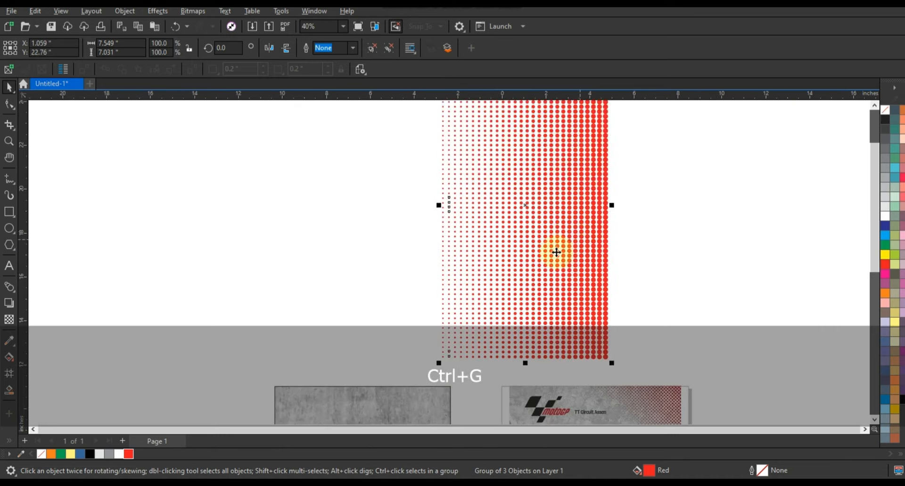
scroll(556, 253, "down", 1)
left_click(556, 252)
- Scale the grouped dot pattern to 60%, rotate it about 44 degrees and place it over the poster's upper-right corner
left_click_drag(585, 310, 539, 332)
key("shift+F2")
key("Escape")
left_click_drag(572, 137, 446, 234)
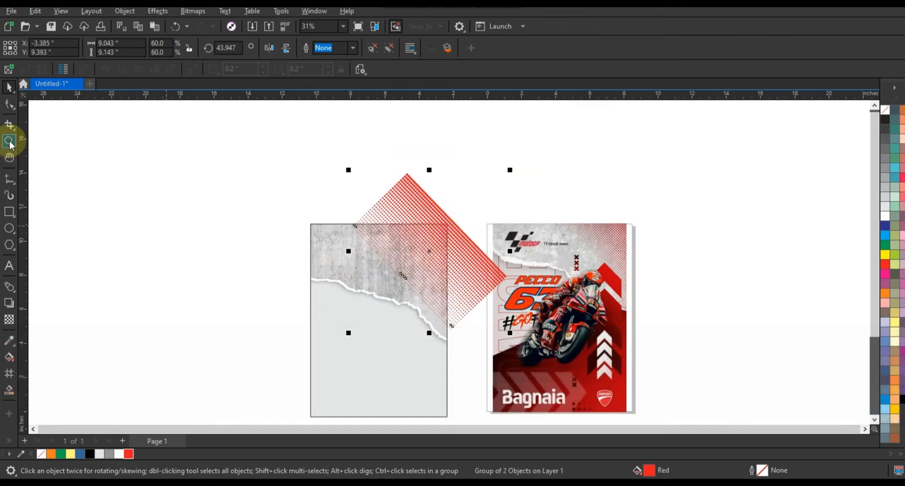
- Fine-tune the dot pattern's rotation to about 40 degrees over the concrete texture
left_click(9, 141)
left_click_drag(259, 178, 667, 359)
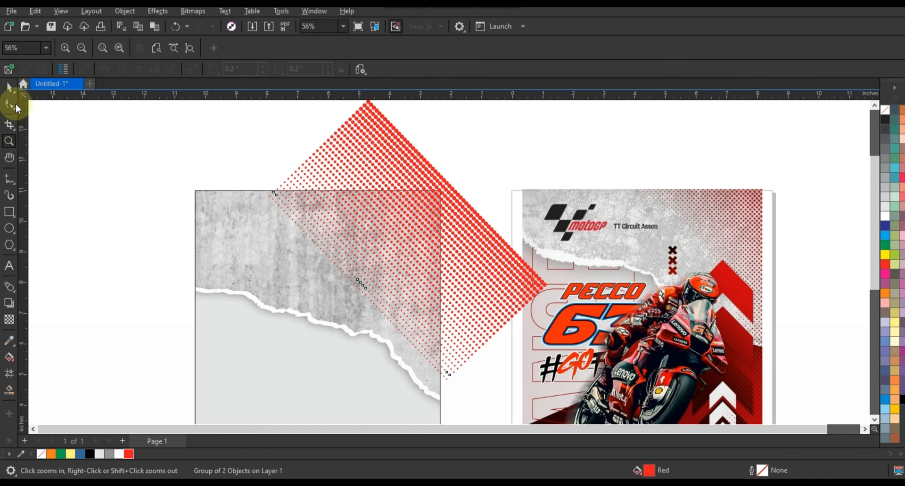
left_click(9, 87)
left_click(460, 221)
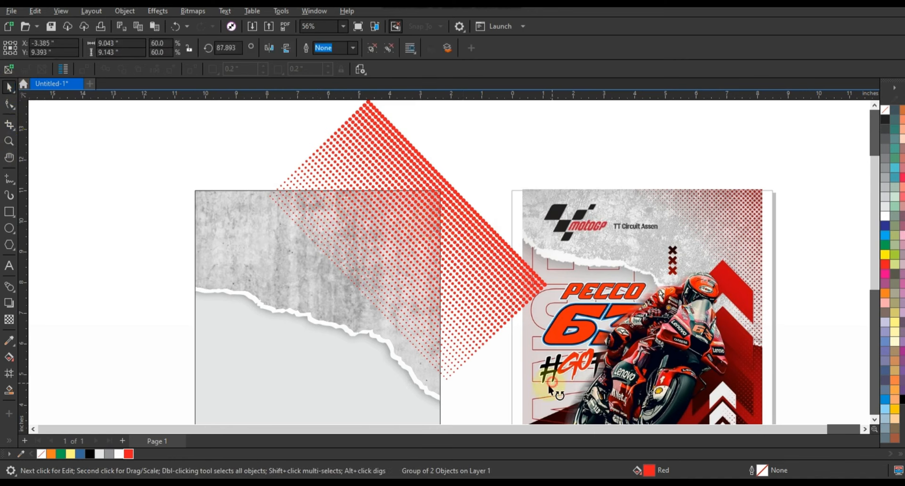
left_click_drag(548, 386, 490, 320)
- PowerClip the red dot pattern inside the poster frame
right_click(490, 320)
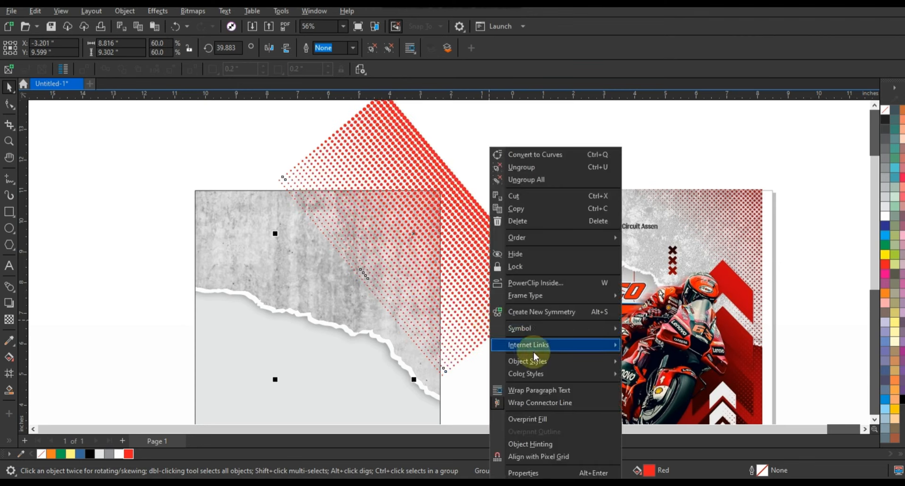
left_click(535, 282)
left_click(220, 262)
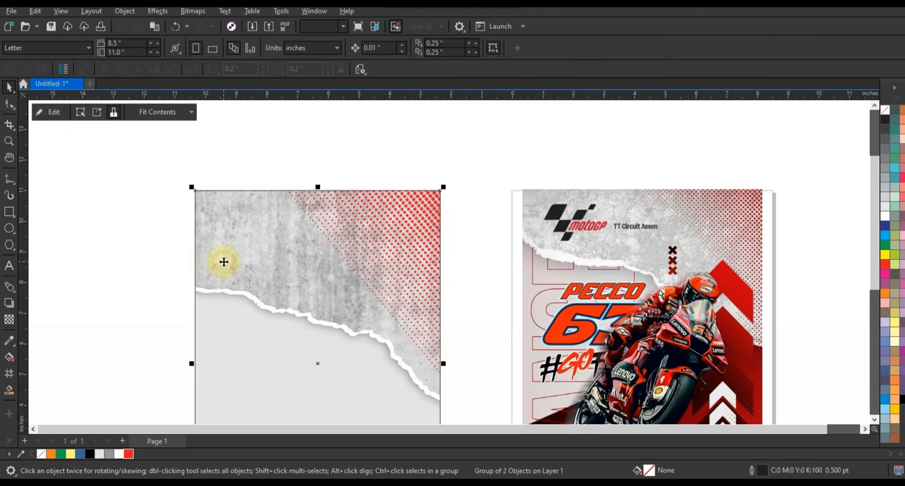
left_click(496, 206)
- Draw a rectangle about 8.4 by 7 inches covering the lower part of the poster frame
key("F3")
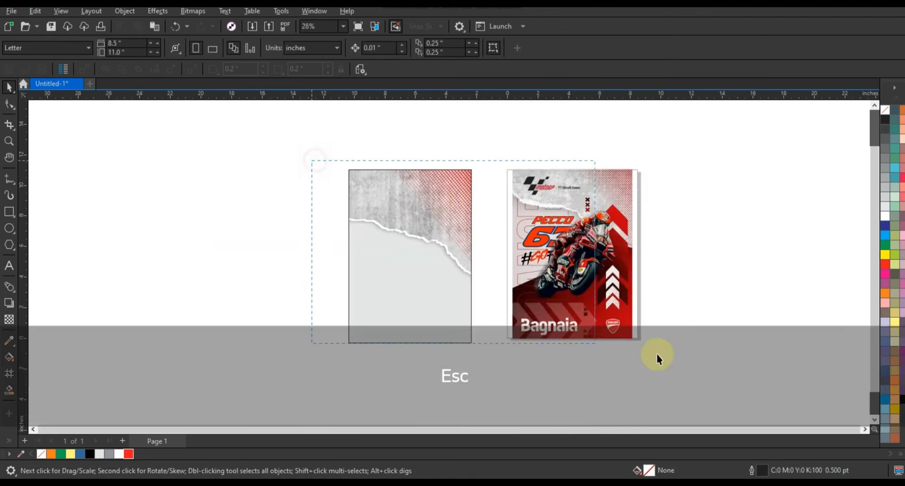
key("shift+F2")
key("Escape")
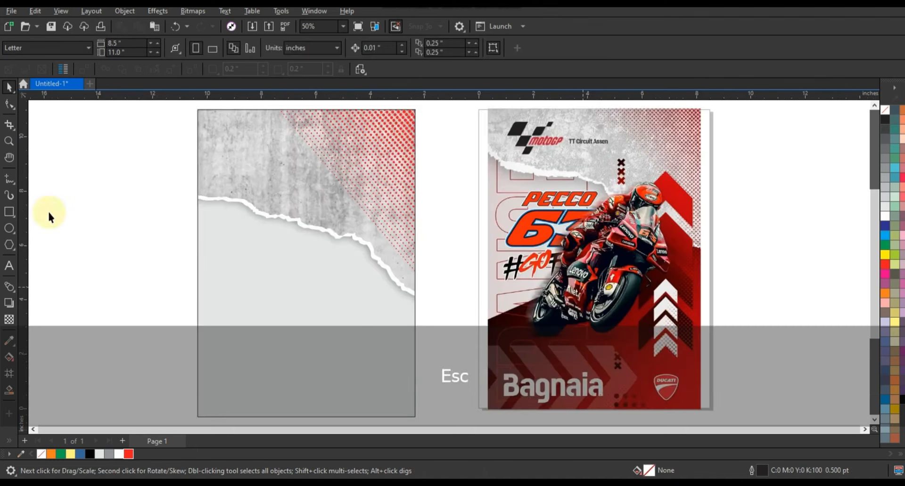
left_click(10, 211)
left_click_drag(195, 245, 424, 404)
- Convert the rectangle to curves and move its two upper nodes so the top edge slopes up to the right
left_click(9, 104)
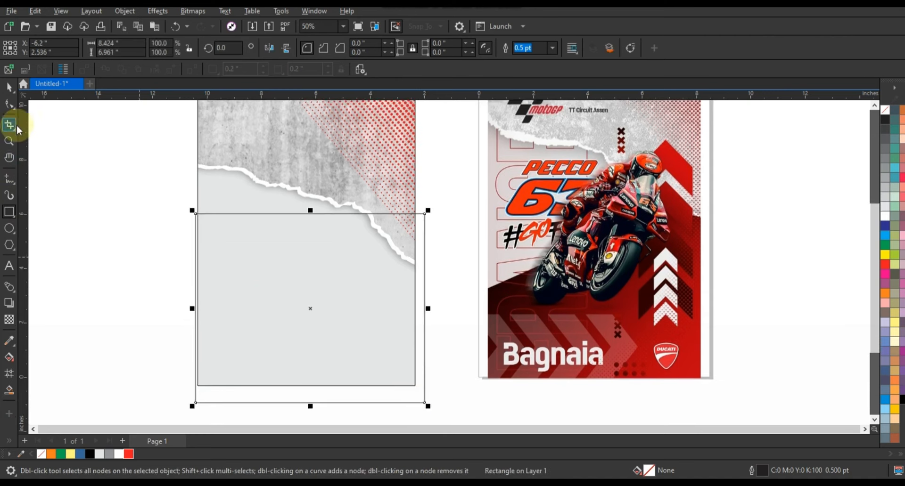
key("ctrl+q")
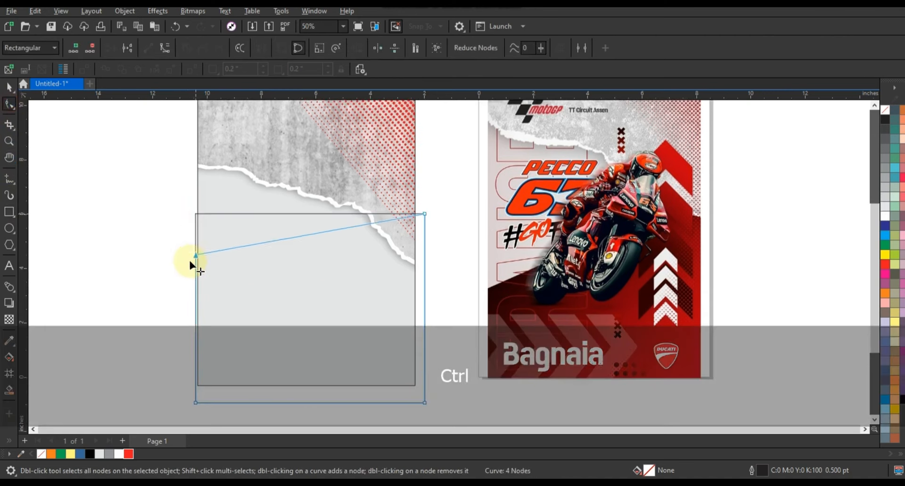
left_click_drag(190, 262, 190, 268)
left_click_drag(425, 213, 424, 199)
left_click_drag(196, 261, 196, 306)
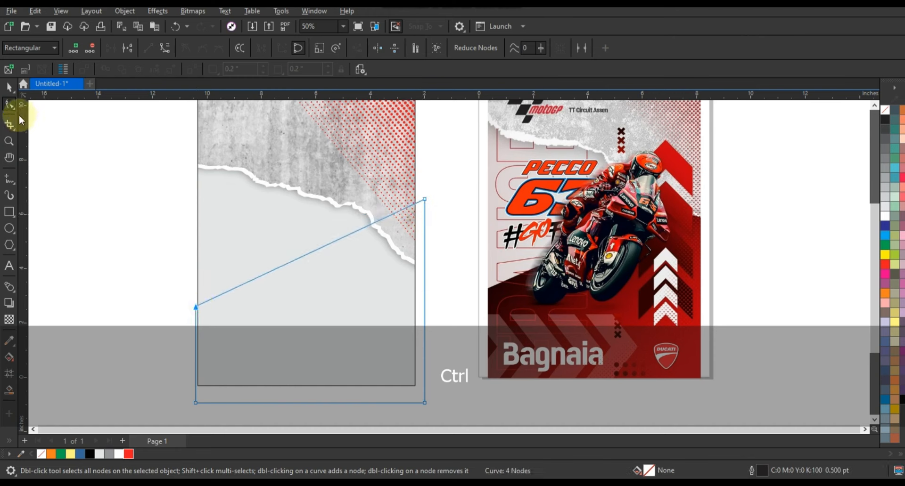
left_click(8, 88)
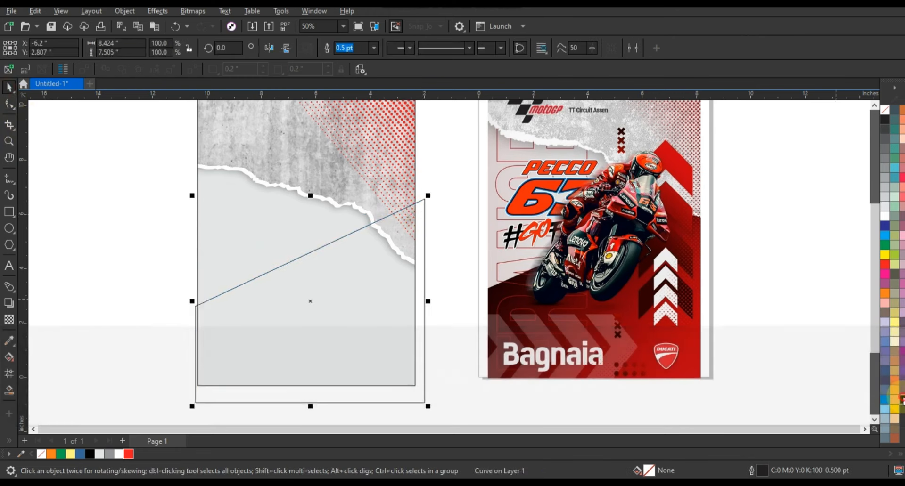
- Apply a diagonal linear fountain fill to the sloped shape, from black near its upper edge to red at its lower right
key("g")
left_click_drag(315, 240, 318, 349)
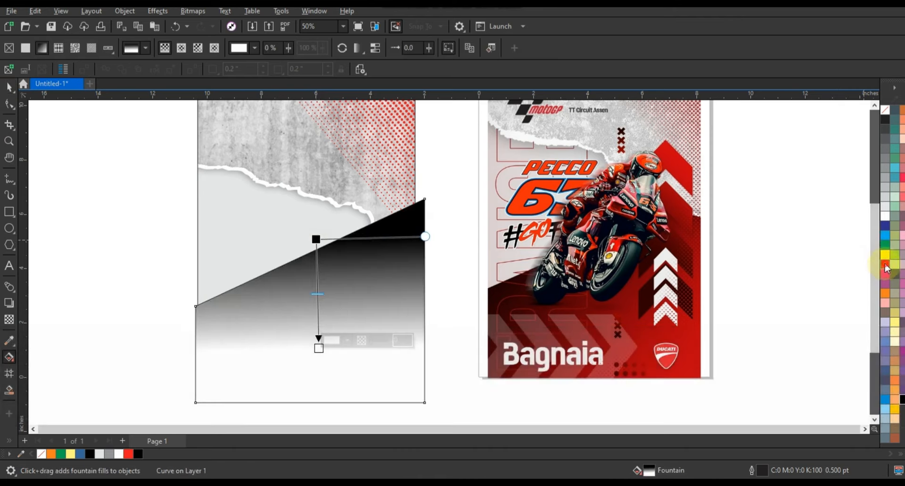
left_click_drag(887, 269, 319, 351)
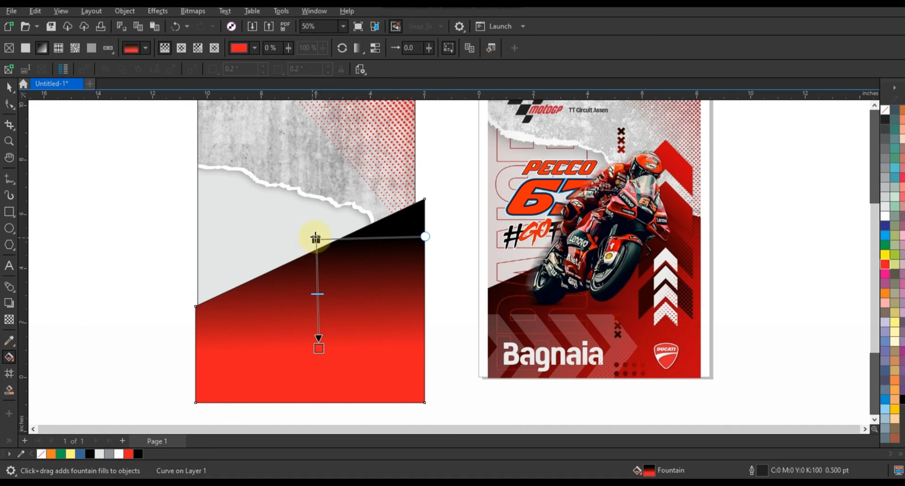
left_click_drag(316, 238, 295, 226)
left_click_drag(319, 348, 334, 397)
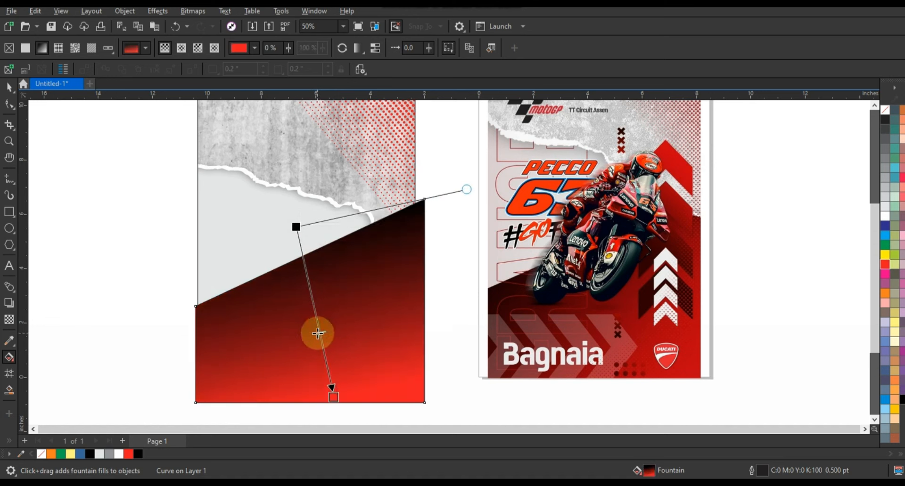
left_click_drag(296, 227, 267, 236)
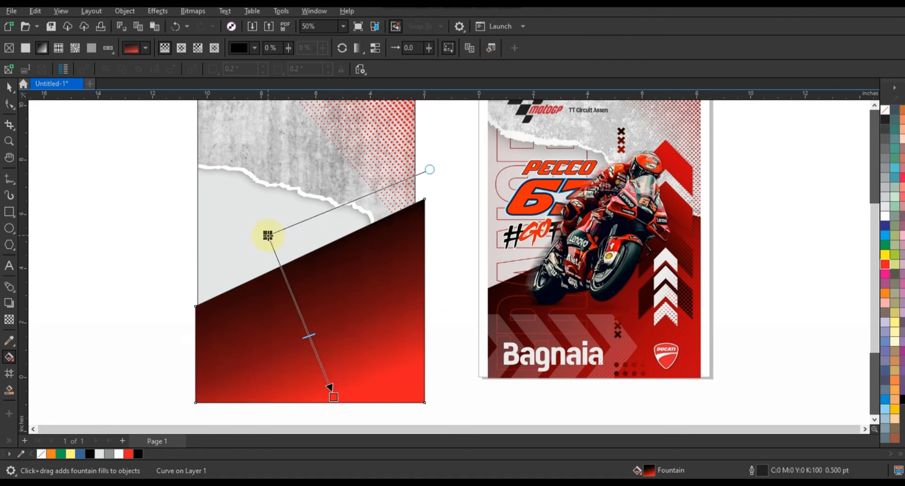
- Remove the gradient shape's outline and PowerClip it inside the poster frame
left_click(9, 87)
right_click(886, 113)
left_click(877, 120)
right_click(401, 303)
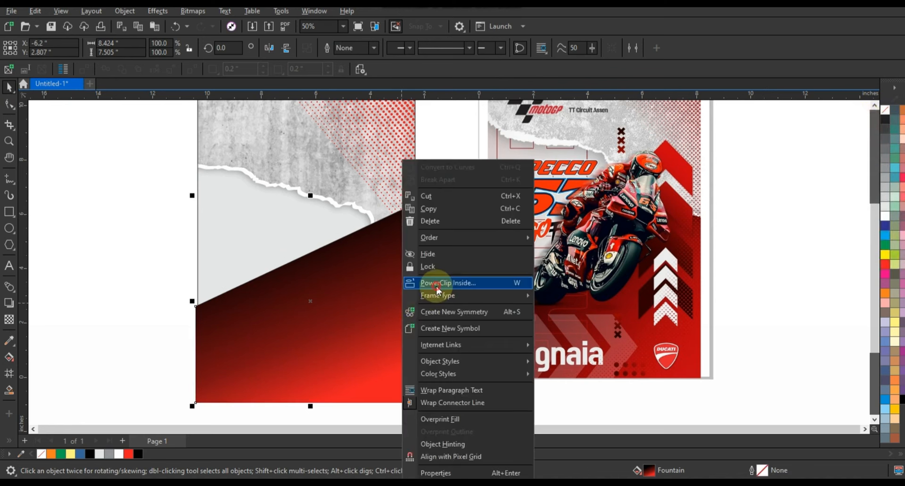
left_click(437, 283)
left_click(357, 199)
- Edit the poster's PowerClip contents and send the gradient shape to the back, behind the torn concrete paper
right_click(359, 200)
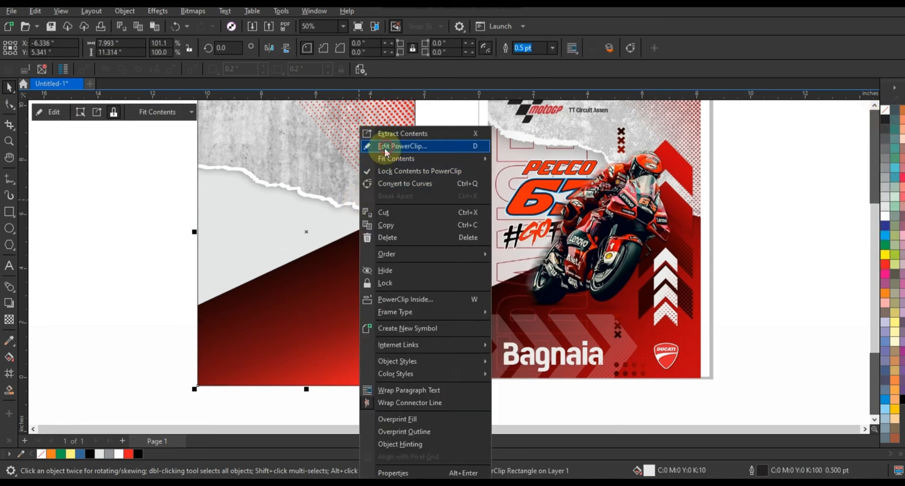
left_click(385, 147)
key("shift")
key("shift+Page_Down")
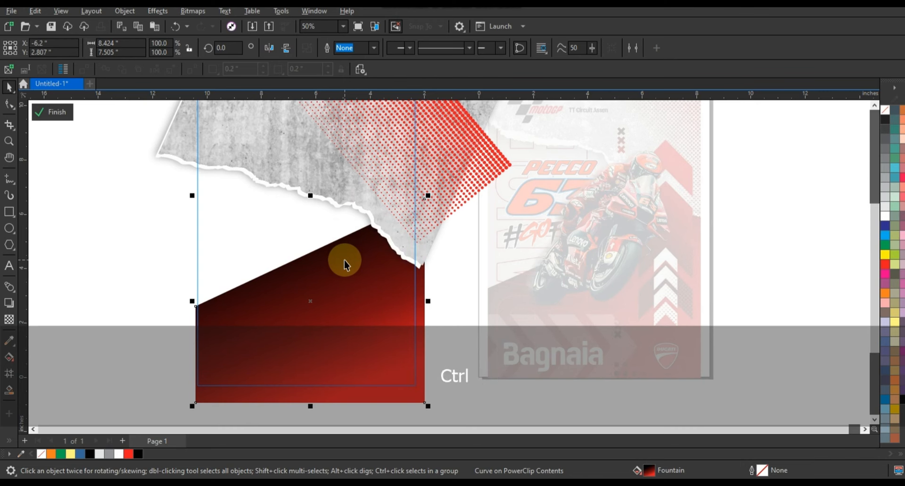
scroll(434, 262, "down", 1)
key("Escape")
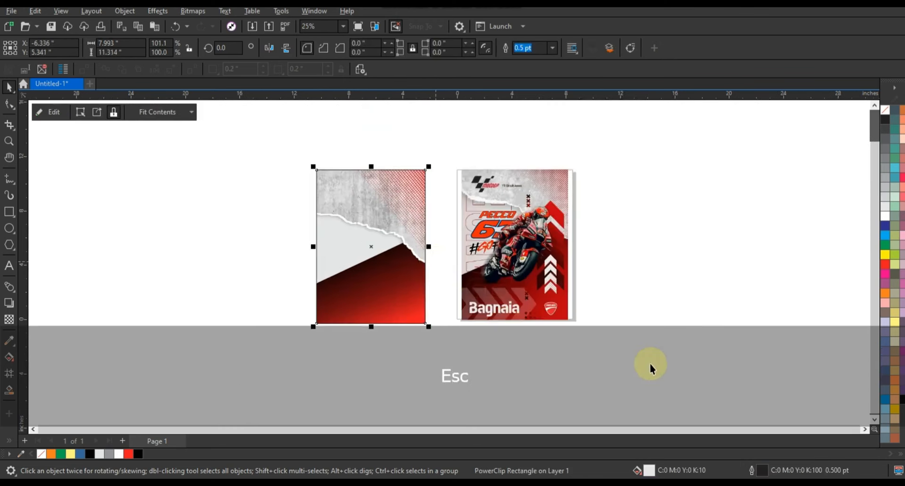
left_click_drag(658, 364, 255, 130)
key("shift+F2")
key("Escape")
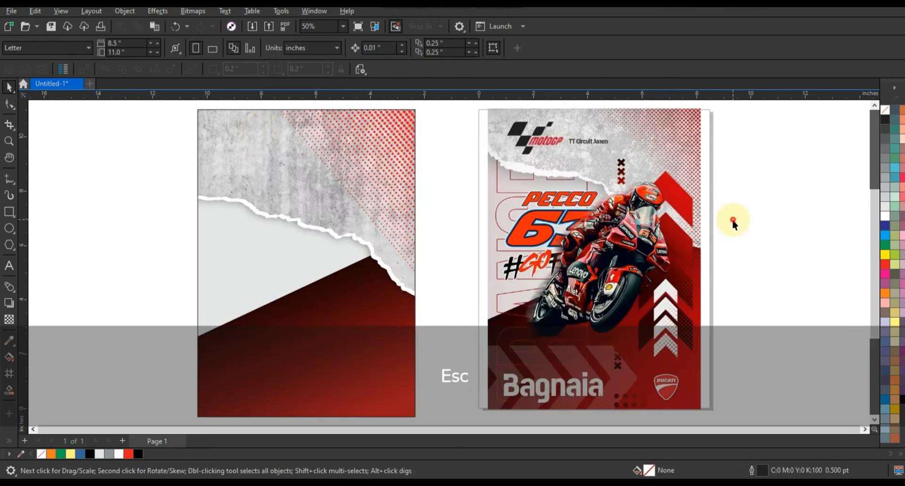
left_click(289, 477)
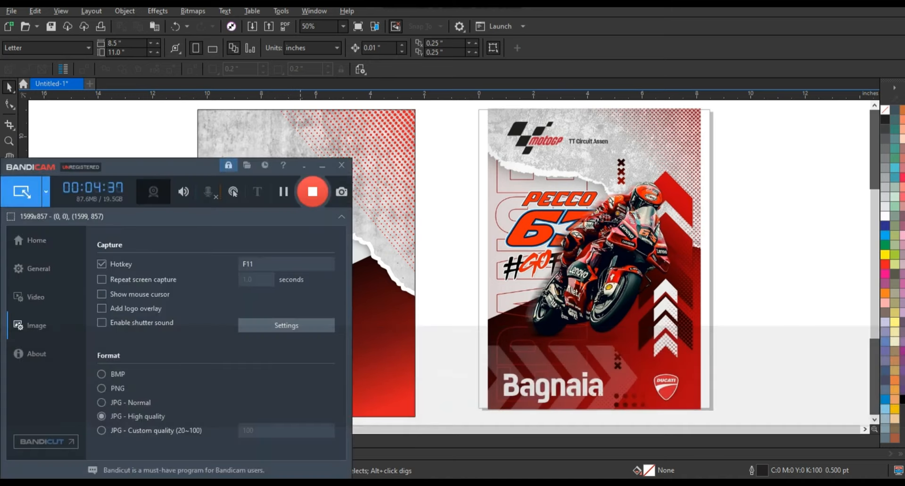
- Draw a hexagon about 4.62 in wide and 5.34 in high, pointed at the top, on the empty area beside the poster
left_click(277, 476)
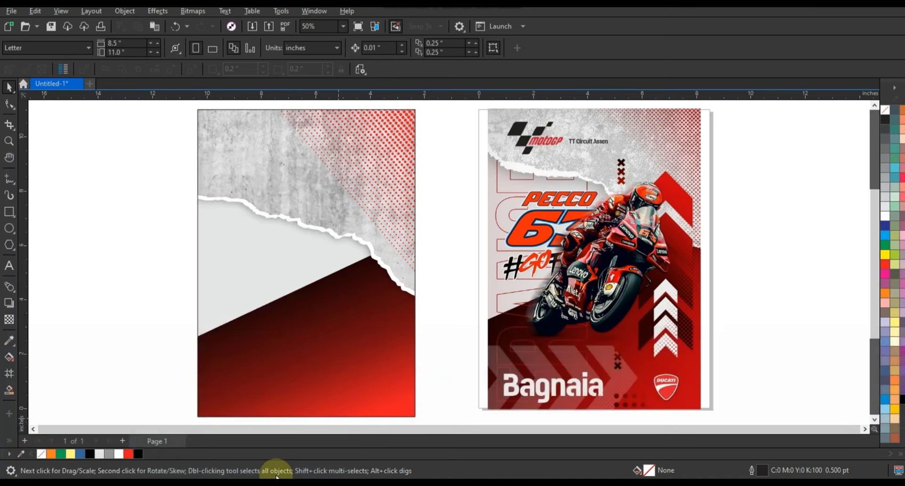
left_click(34, 430)
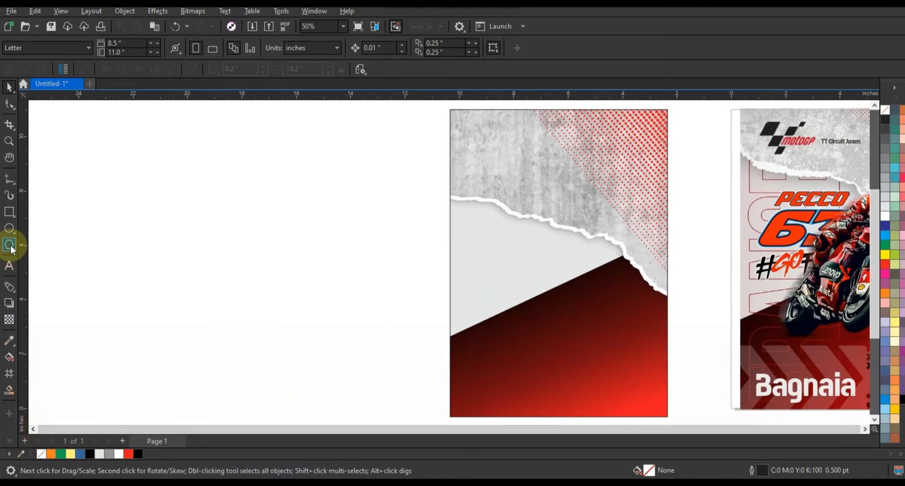
left_click(10, 250)
left_click_drag(238, 168, 176, 264)
left_click(9, 87)
left_click(215, 174)
left_click_drag(238, 280, 283, 284)
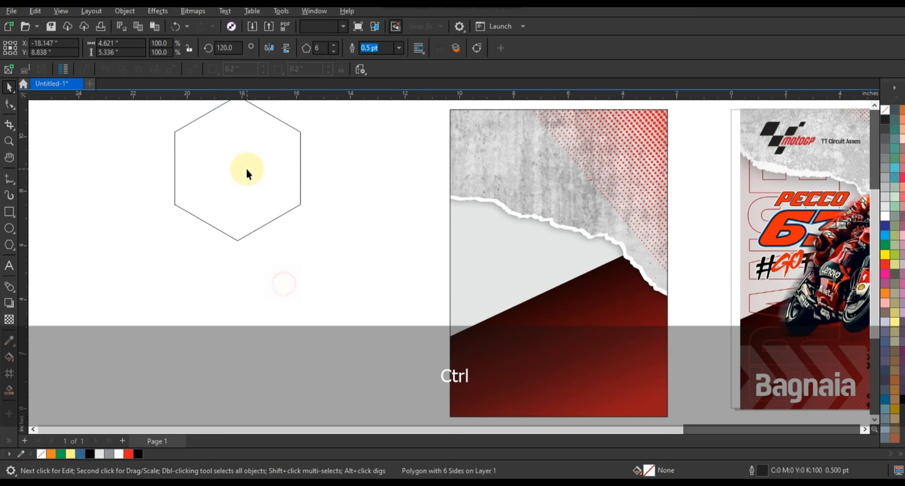
- Duplicate the hexagon about 1.46 in straight down, trim the upper hexagon with the copy and delete the copy to leave a chevron
left_click_drag(247, 174, 250, 215)
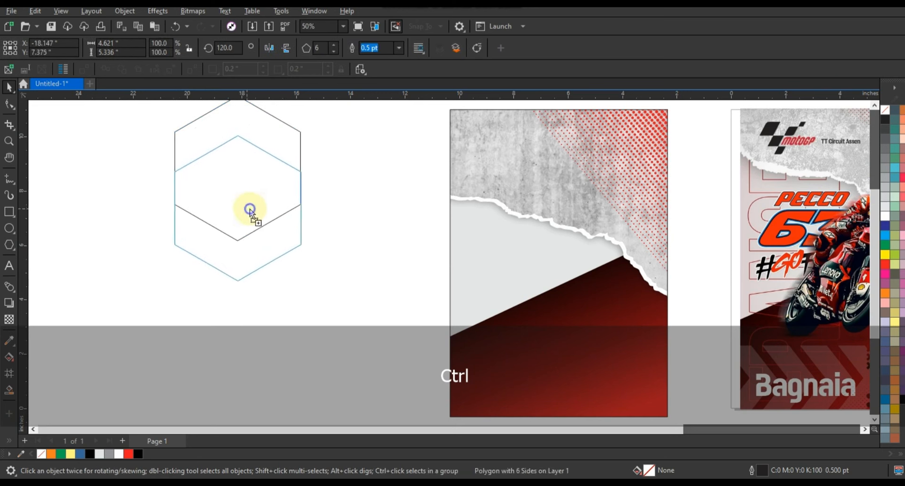
left_click(273, 120, "shift")
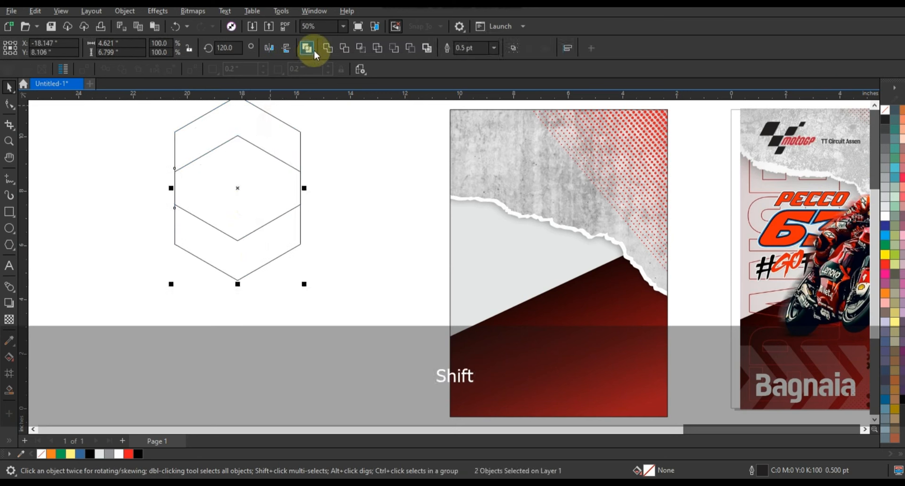
left_click(346, 47)
left_click(286, 236)
key("Delete")
- Narrow the chevron to about 4.28 in wide and place it in the empty space beside the poster
left_click(266, 155)
key("F3")
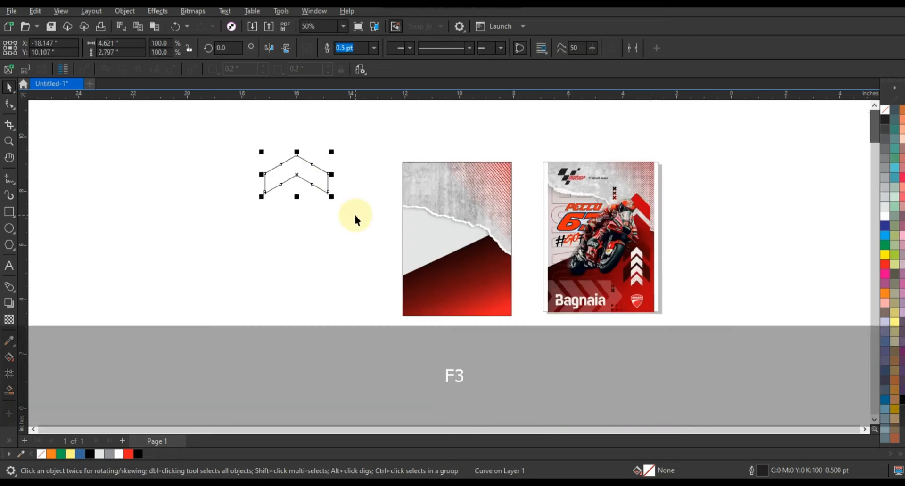
left_click_drag(183, 115, 730, 353)
key("shift+F2")
key("Escape")
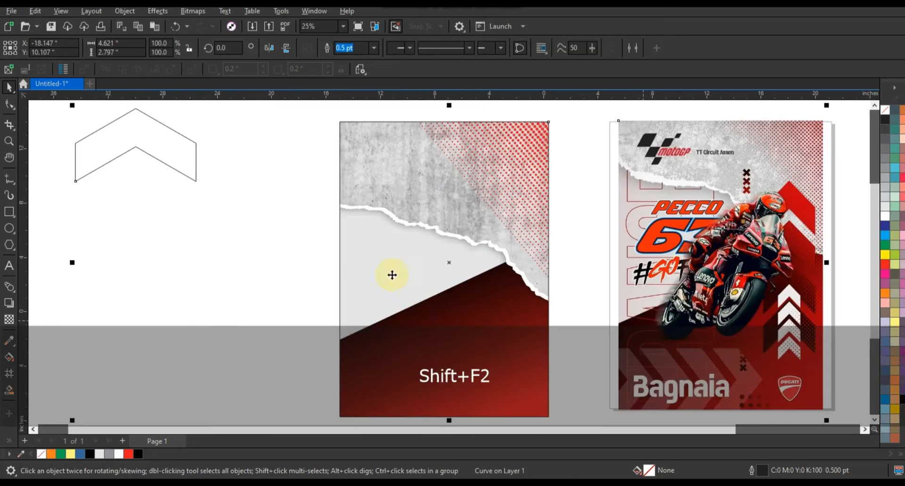
left_click_drag(177, 162, 259, 179)
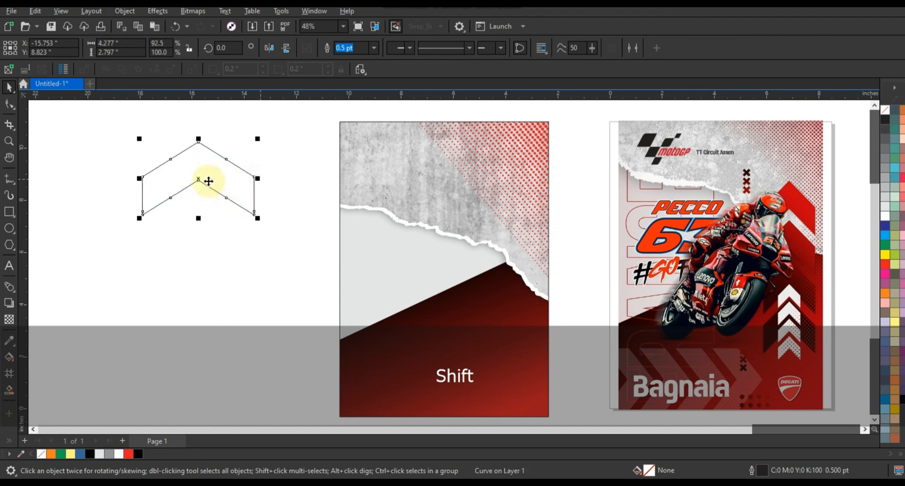
- Duplicate the chevron three times straight down at equal spacing and weld the four chevrons into one object
left_click_drag(202, 178, 203, 230)
key("ctrl+r")
key("ctrl+r")
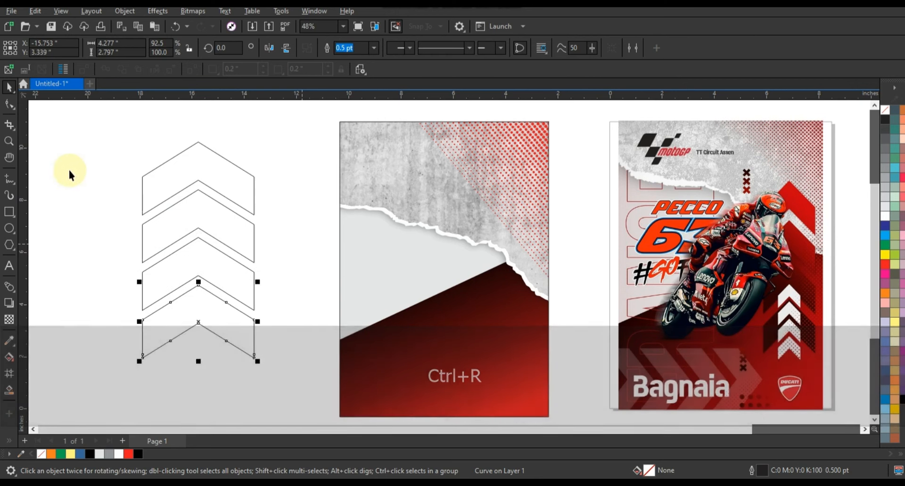
left_click_drag(97, 128, 281, 382)
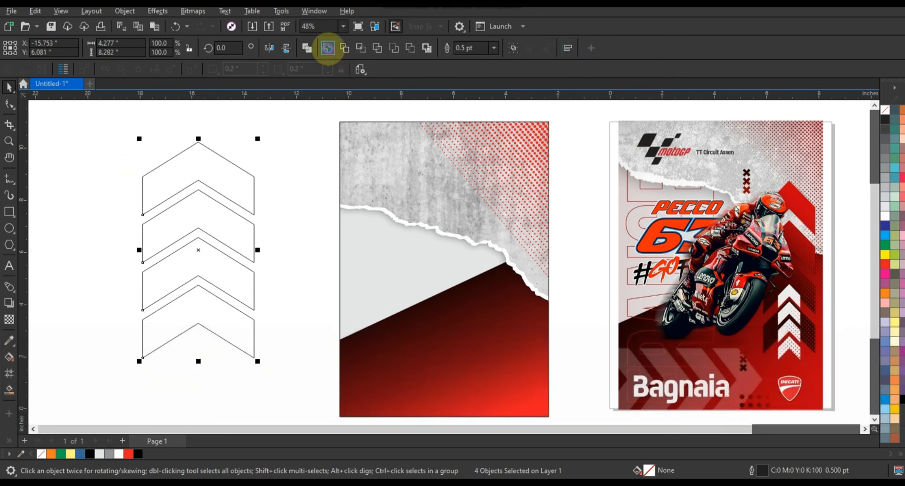
left_click(327, 47)
- Scale the chevron stack to about 2.04 by 6.14 in and place it over the poster's right side, across the torn paper edge
left_click_drag(258, 361, 235, 315)
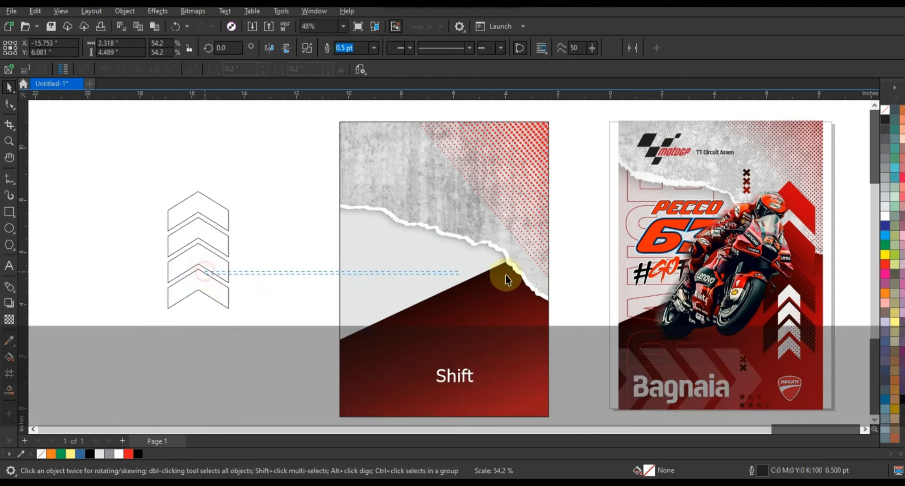
left_click_drag(220, 259, 517, 273)
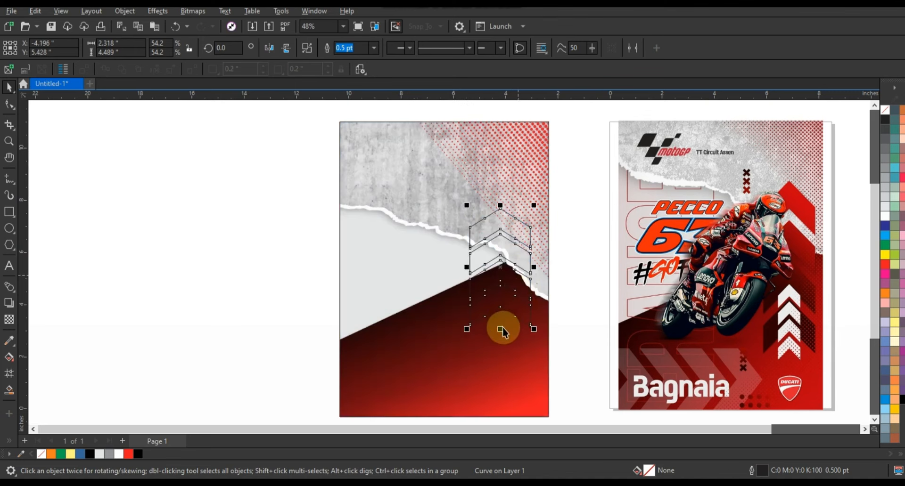
left_click_drag(501, 331, 500, 352)
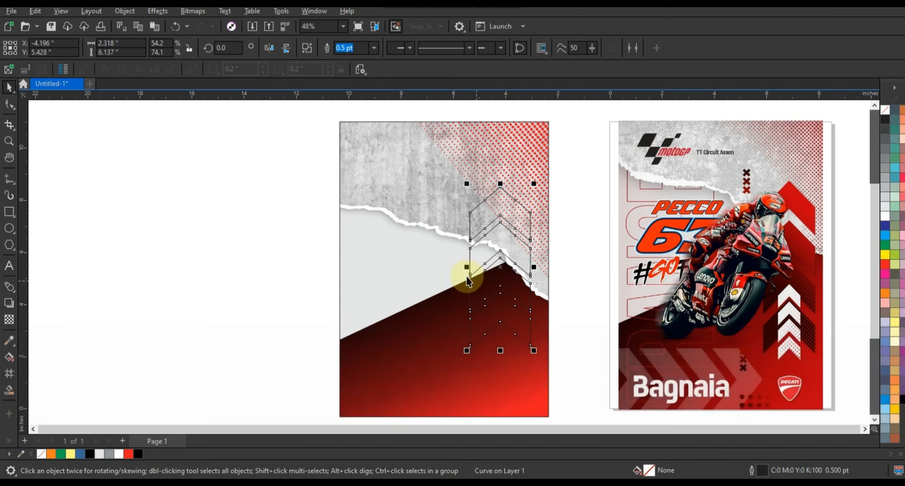
left_click_drag(467, 270, 473, 267)
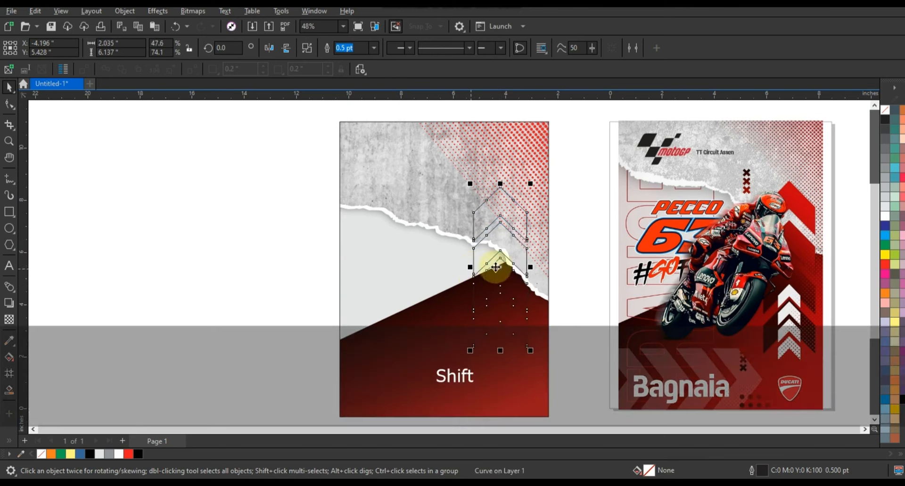
- Apply a vertical linear fountain fill to the chevron stack, from black at the bottom to red at the top
left_click(140, 454)
key("g")
left_click_drag(496, 345, 491, 218)
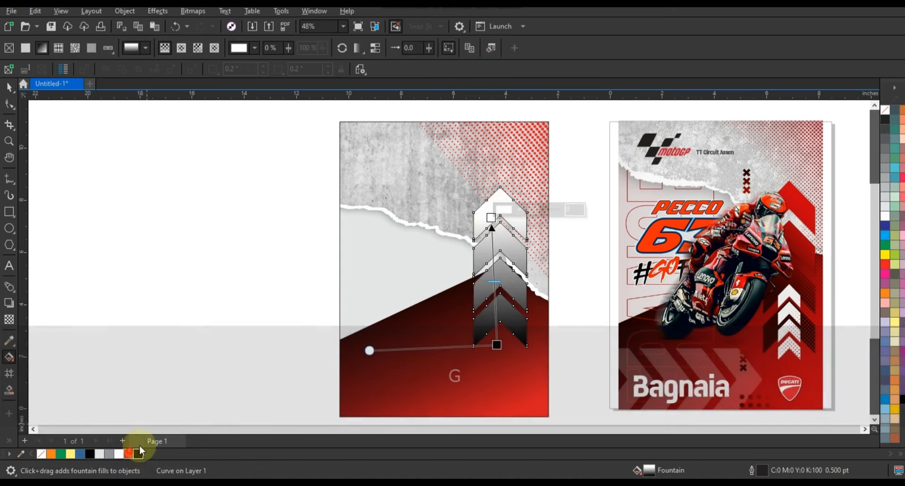
left_click_drag(128, 454, 492, 219)
left_click_drag(497, 359, 493, 370)
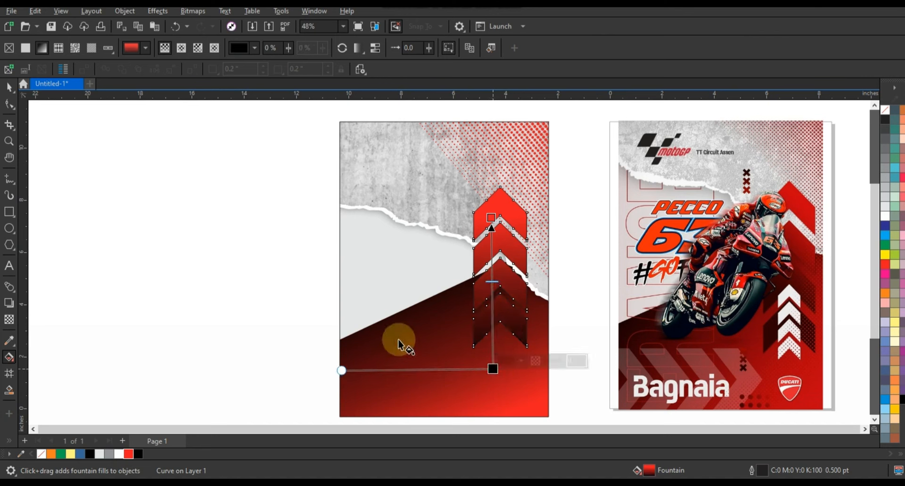
left_click(450, 329)
left_click(325, 284)
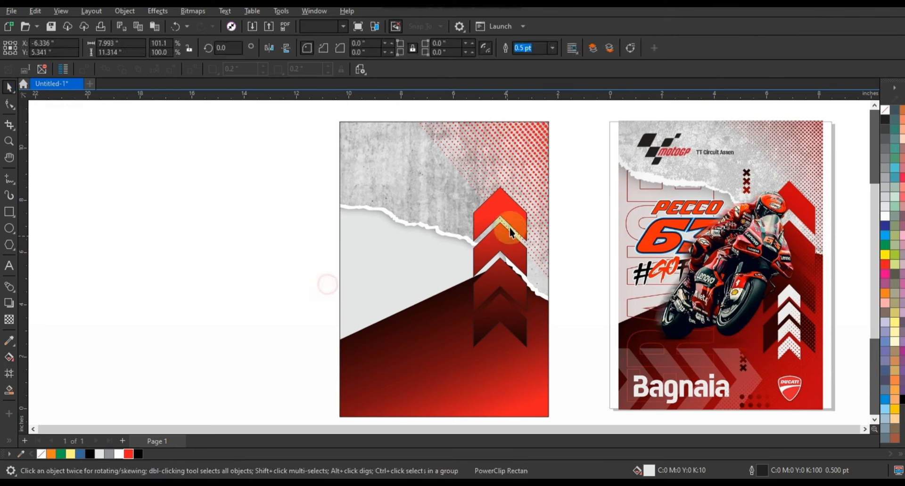
- Shift the red chevron stack slightly to the right and remove its outline
mouse_move(513, 208)
left_mouse_down()
mouse_move(522, 210)
mouse_move(506, 217)
left_mouse_up()
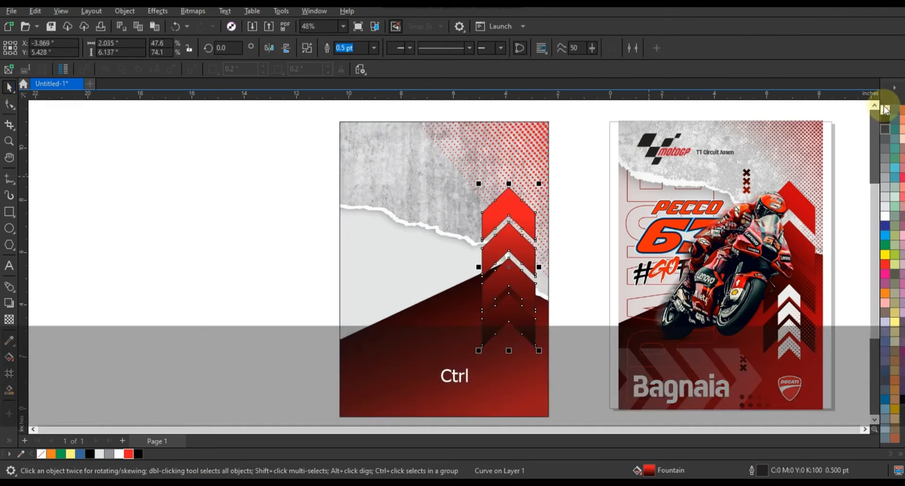
right_click(885, 110)
left_click(868, 118)
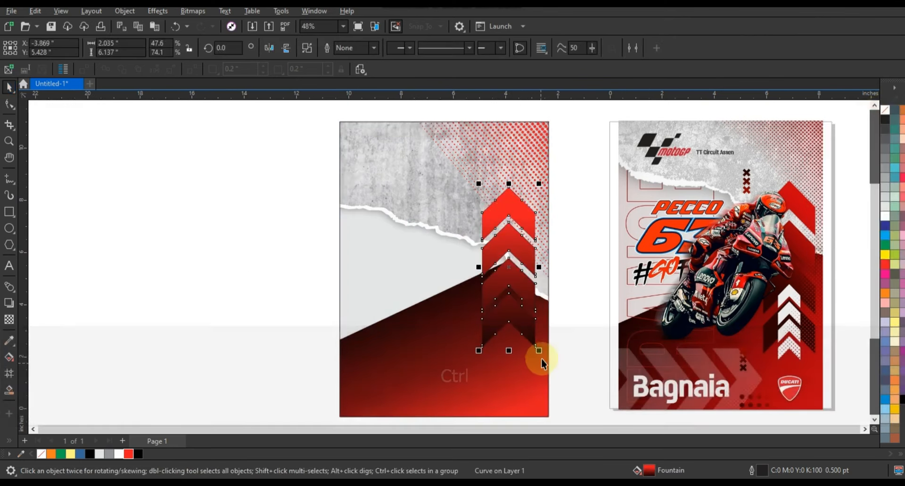
left_click(540, 349)
key("ctrl+z")
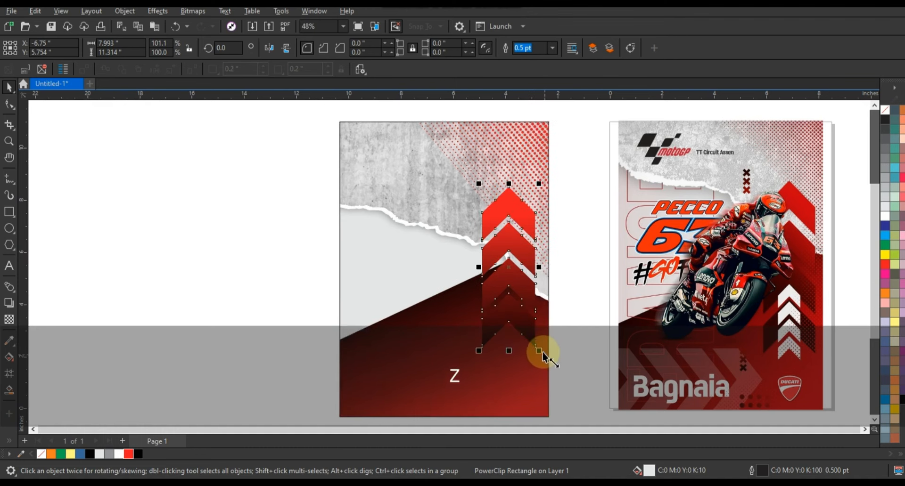
- Add a smaller white copy of the chevron stack, about 0.93 by 2.79 in, over the lower part of the red stack
left_click_drag(537, 346, 527, 332)
left_click_drag(513, 280, 515, 329)
left_click(885, 219)
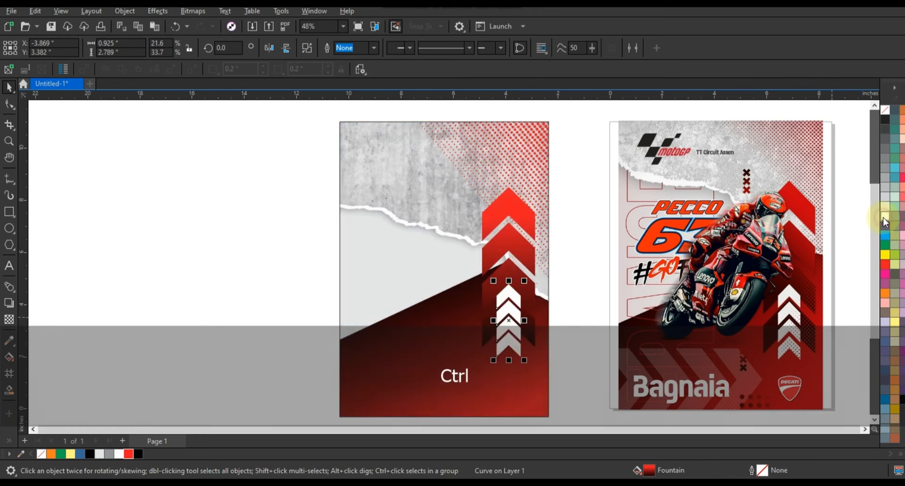
key("Up")
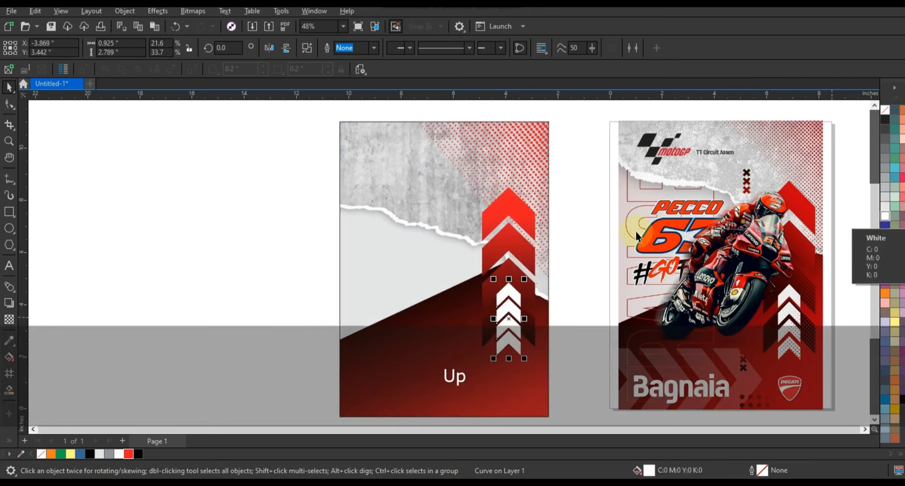
- Within the poster's PowerClip contents, move the sloped shape's black gradient start up and to the left
left_click(444, 322)
key("d")
left_click(445, 323)
key("g")
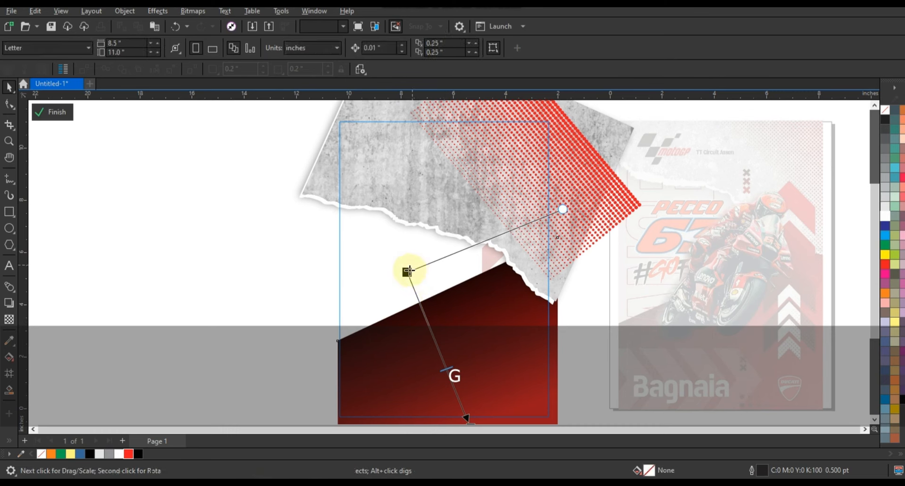
left_click_drag(409, 271, 383, 231)
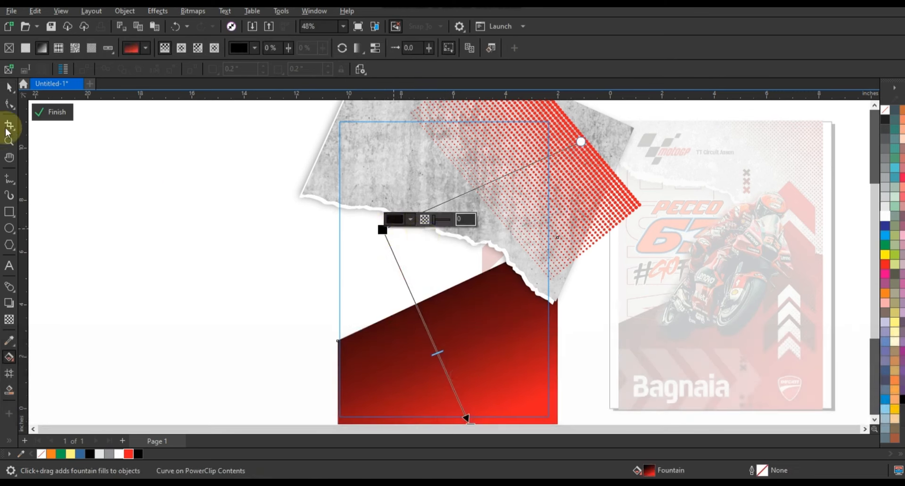
left_click(8, 87)
key("f")
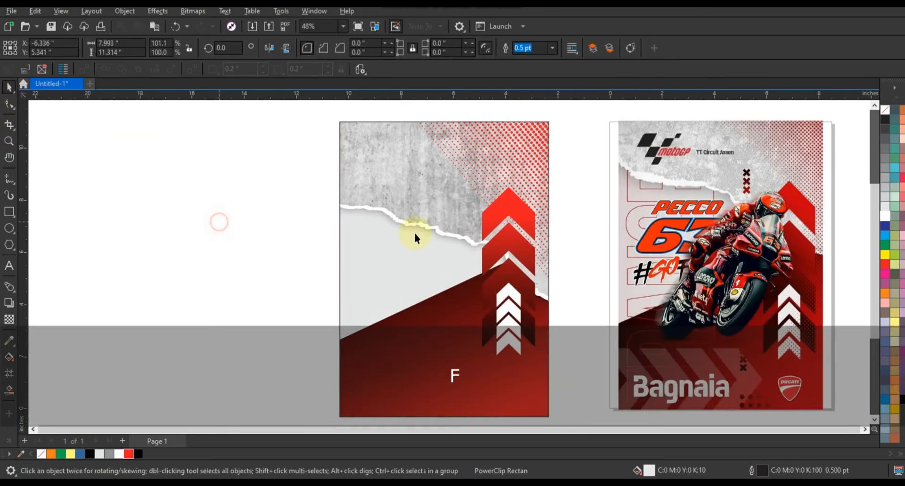
- Move the midpoint of the large chevron stack's gradient slightly up toward its red end
left_click(511, 280)
key("g")
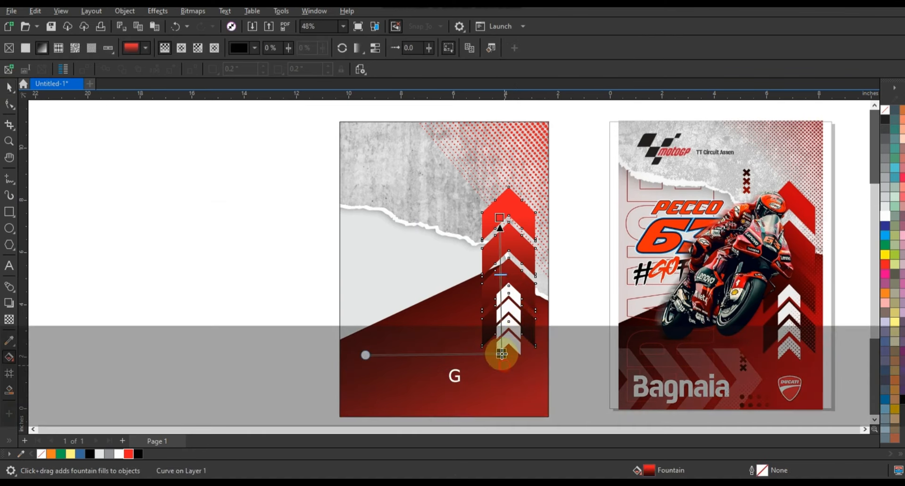
left_click_drag(502, 354, 501, 353)
left_click_drag(501, 276, 501, 267)
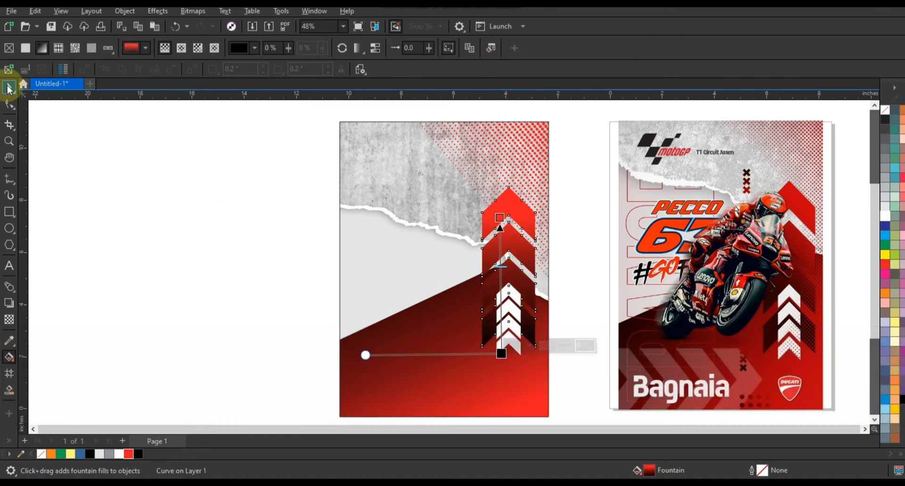
left_click(8, 87)
left_click(187, 231)
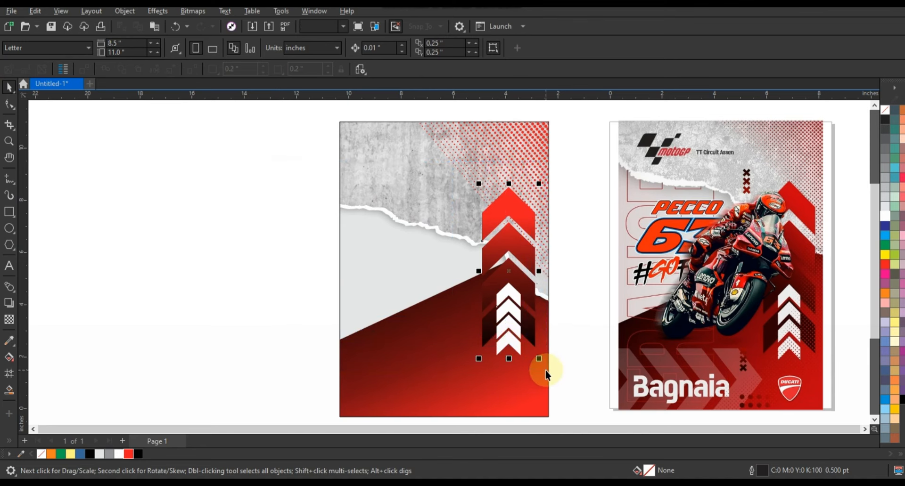
- PowerClip the red and white chevron stacks inside the poster frame and open the frame's contents for editing
key("w")
left_click(443, 352)
key("d")
- Duplicate the red halftone dots, mirror the copy vertically, place it at the poster's lower right in front of everything and finish the PowerClip edit
left_click(494, 158)
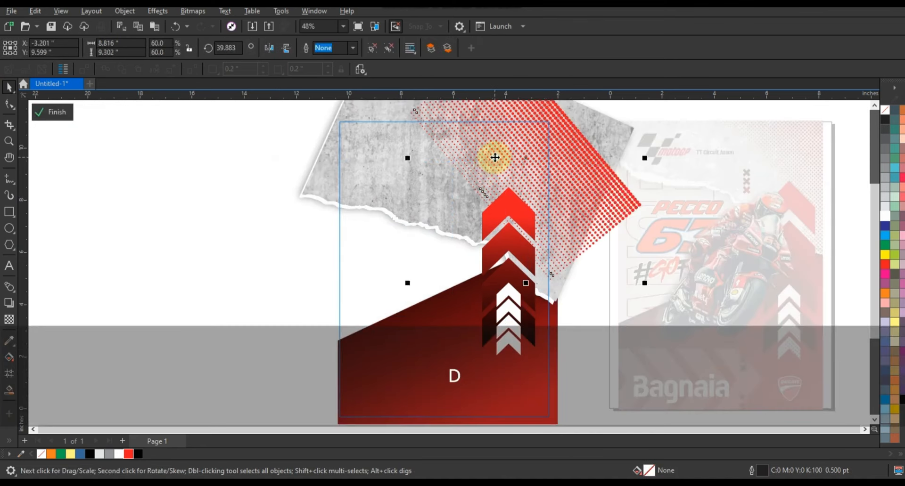
key("KP_Add")
left_click(286, 47)
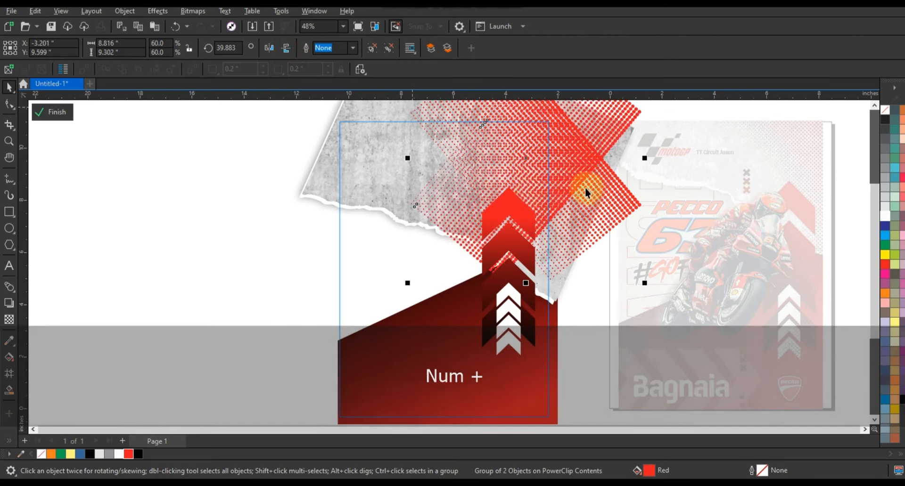
left_click_drag(525, 153, 536, 383)
key("shift+Page_Up")
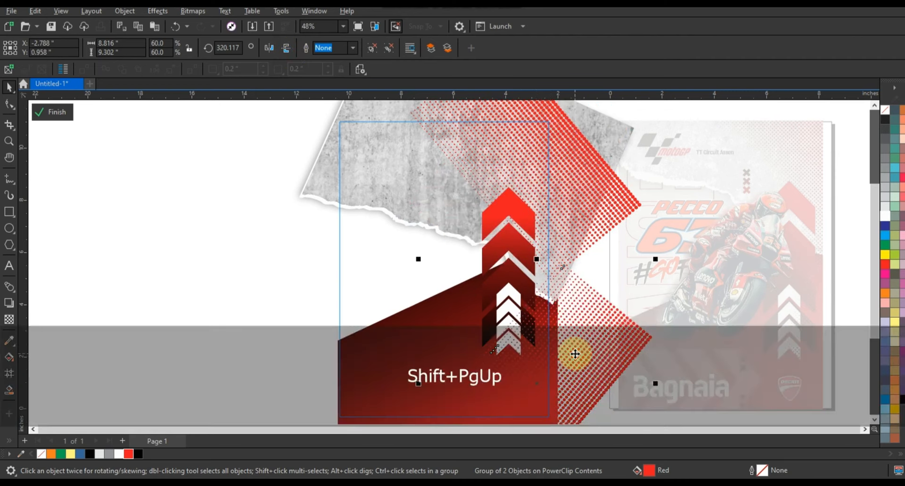
key("f")
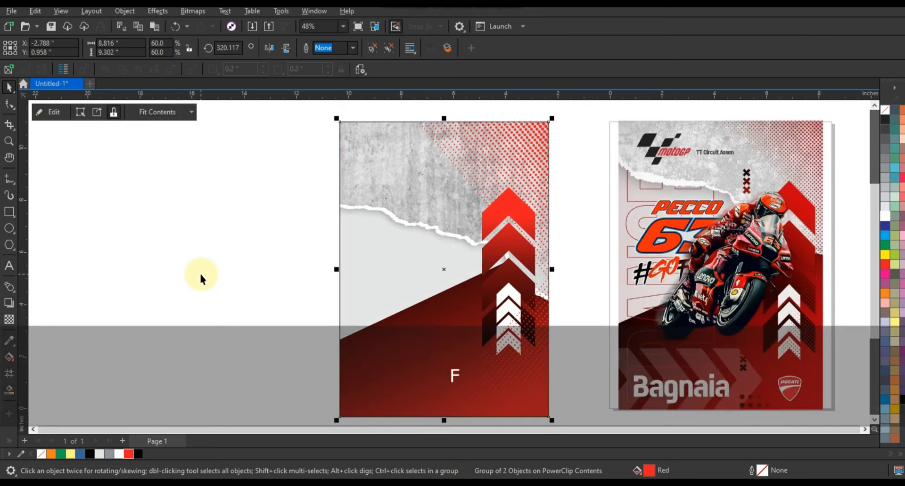
- In the PowerClip contents, copy the large chevron stack to the left and rotate the copy to 270 degrees, pointing right
key("d")
left_click_drag(479, 287, 305, 317)
left_click_drag(354, 218, 358, 321)
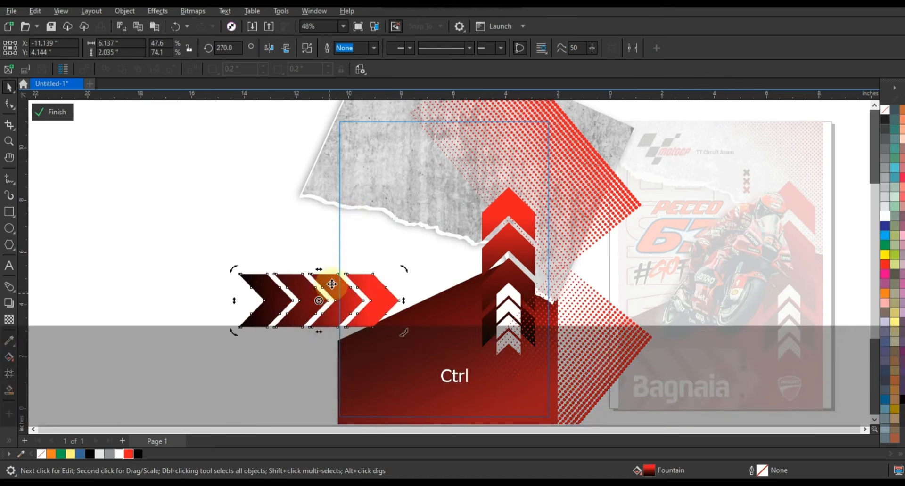
- Increase the horizontal chevron row's height to about 2.44 in and move it to the poster's lower left corner
left_click(321, 276)
left_click(338, 281)
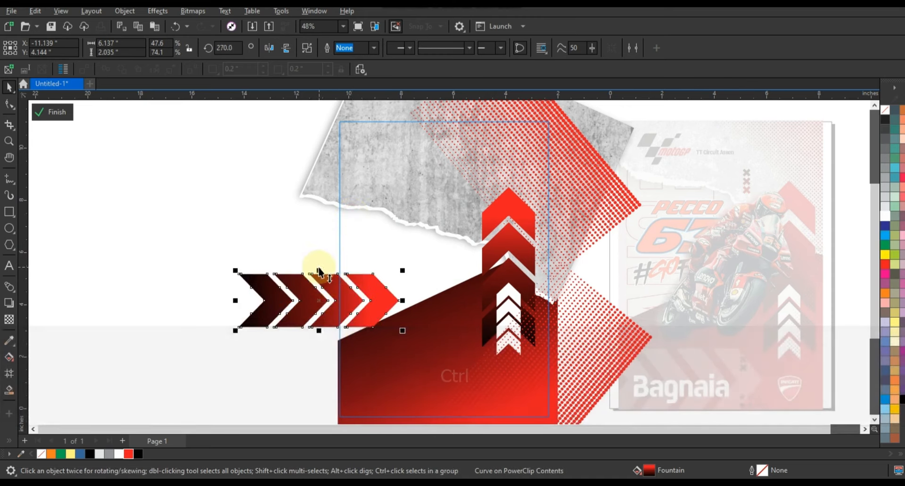
left_click_drag(319, 268, 319, 262)
left_click_drag(304, 306, 399, 392)
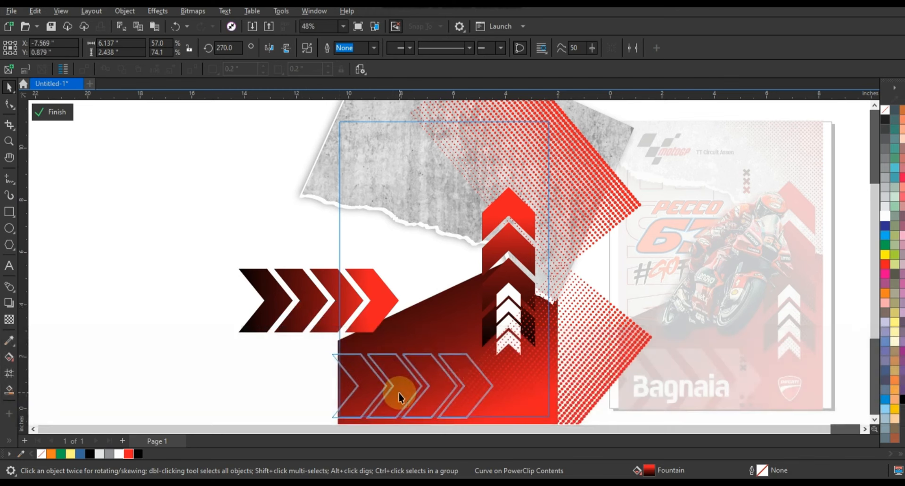
- Fill the horizontal chevron row with white, give it a uniform transparency of 79 and finish the PowerClip edit
left_click(885, 216)
left_click(9, 319)
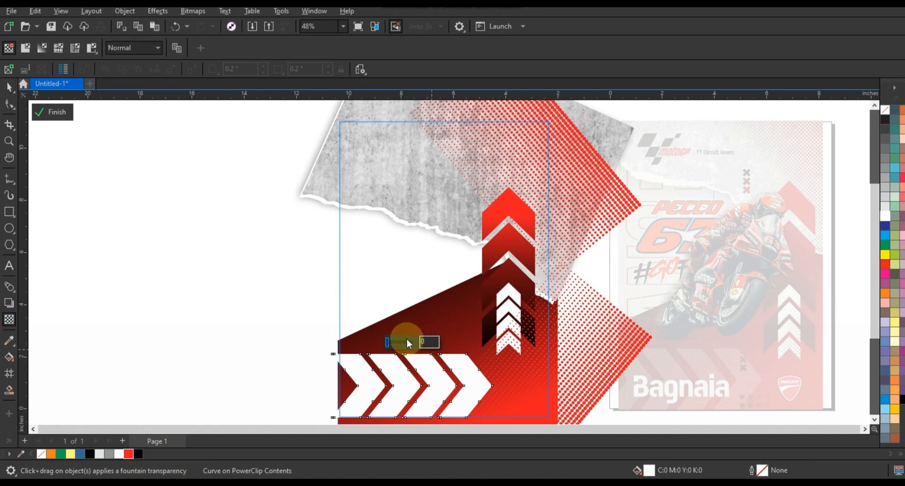
left_click(407, 342)
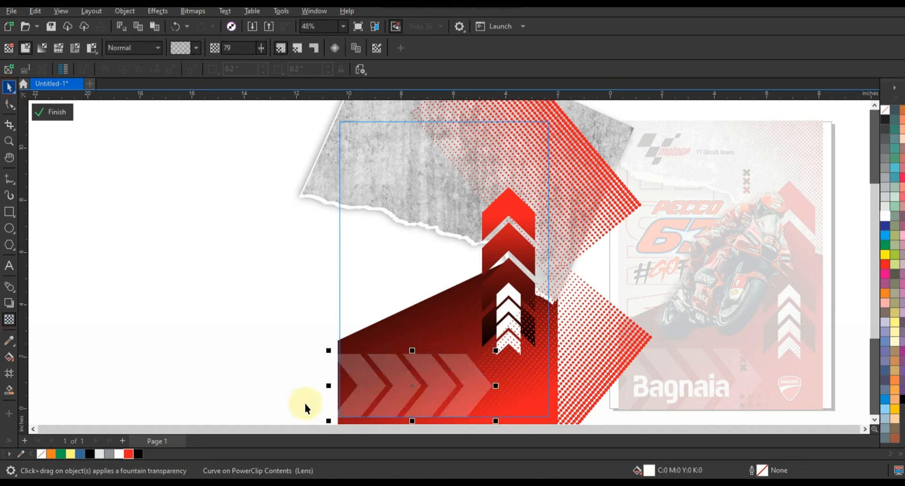
scroll(329, 422, "down", 2)
left_click(321, 417)
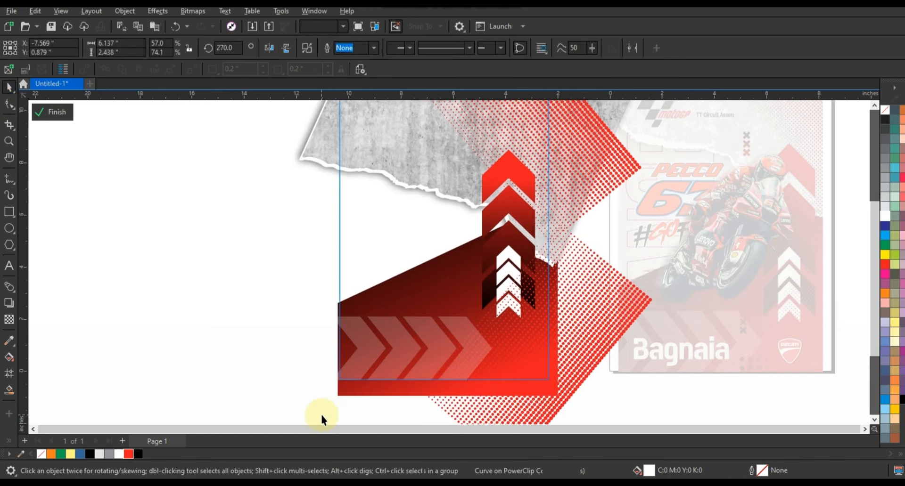
left_click(351, 357)
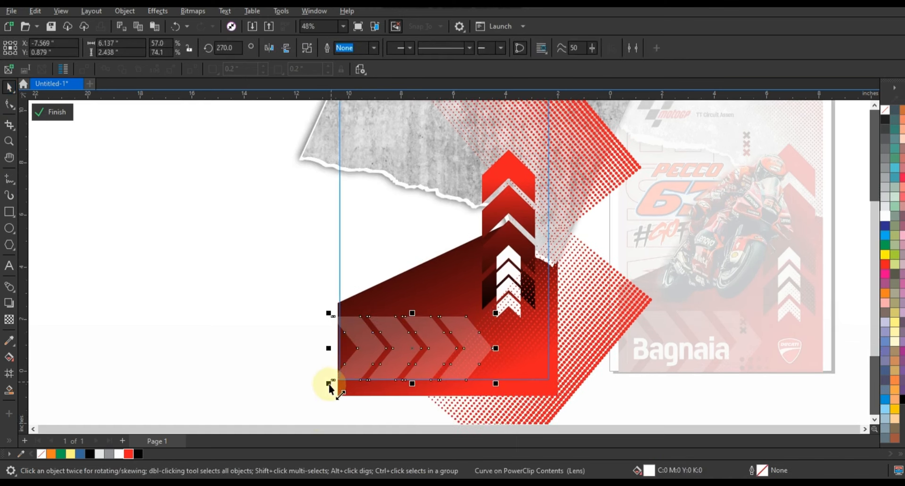
left_click(322, 387)
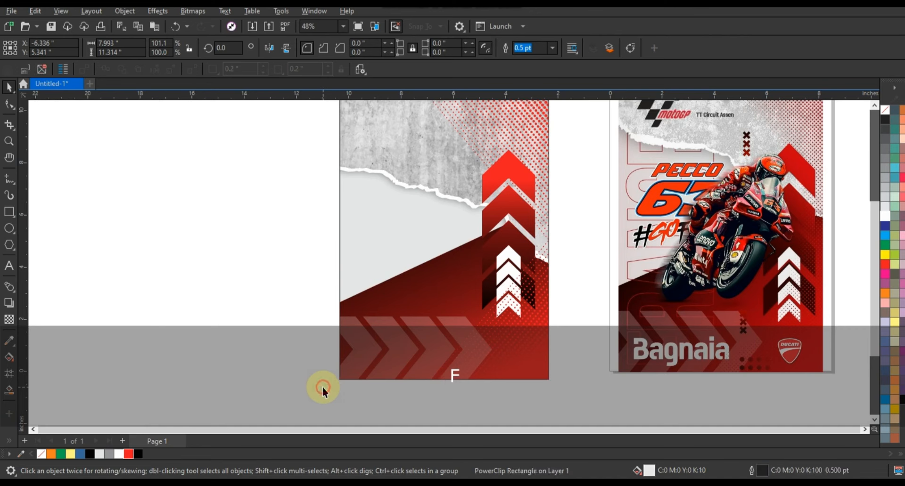
- Add the text FRANCE in the empty area beside the poster and set its font to American Captain
key("F3")
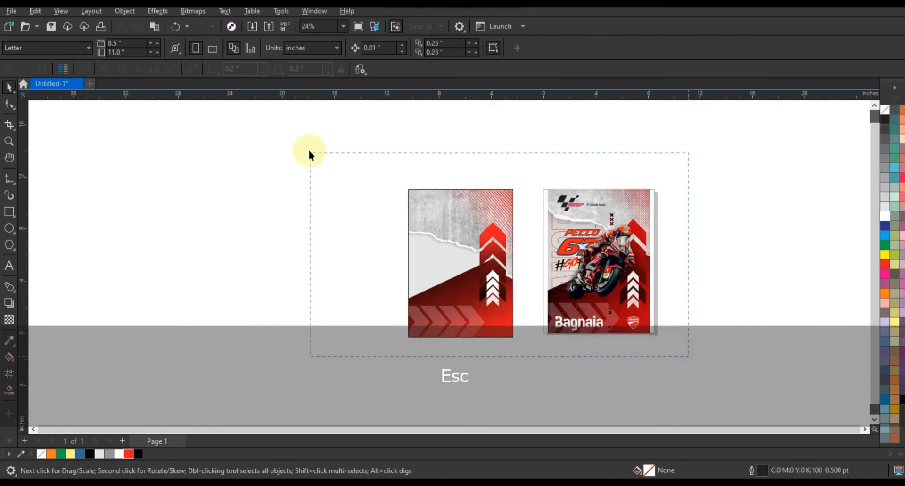
left_click_drag(309, 152, 308, 150)
key("shift+F2")
key("Escape")
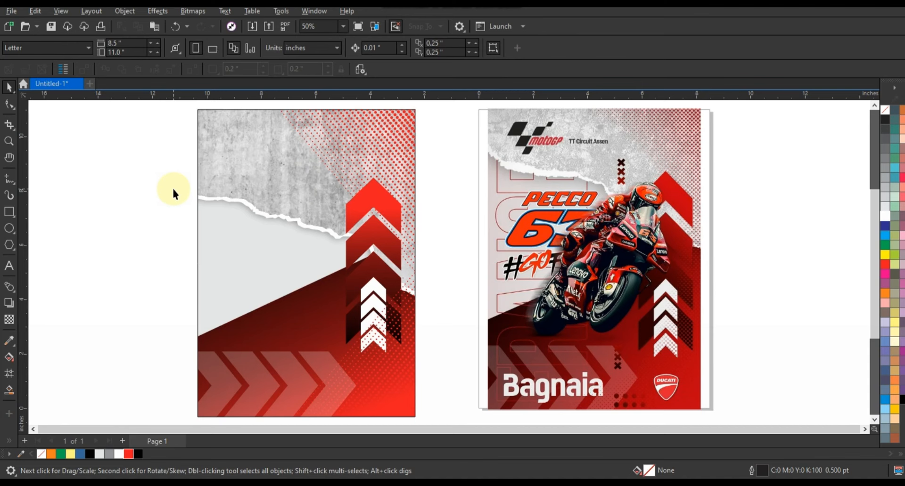
left_click(8, 267)
left_click(141, 319)
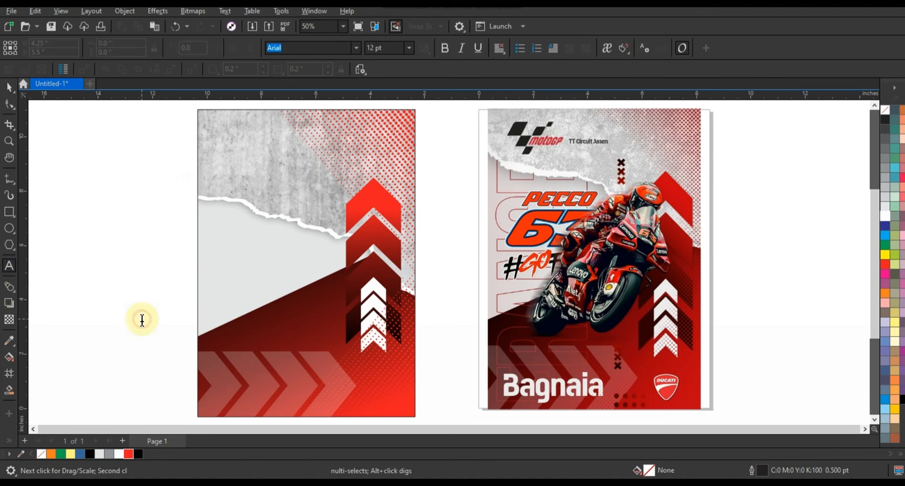
type("FRANCE")
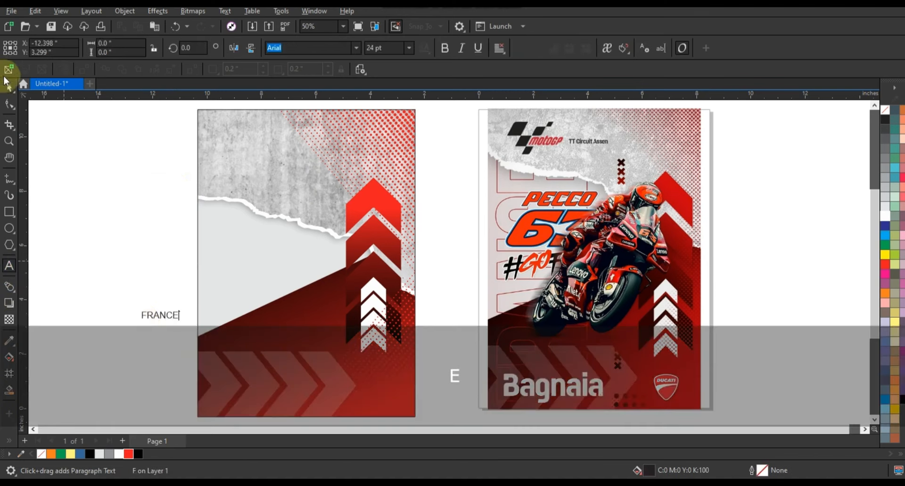
left_click(7, 87)
left_click(358, 48)
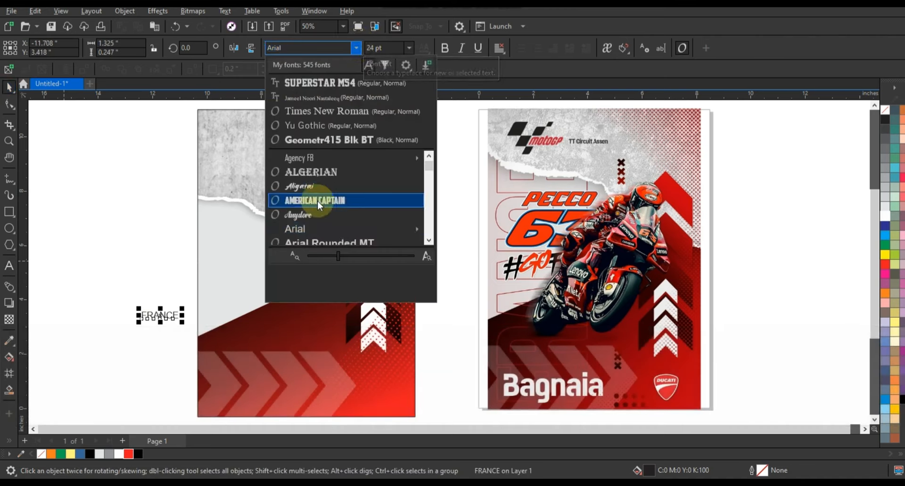
left_click(318, 201)
- Rotate the FRANCE text to 90 degrees and enlarge it to about 2.45 by 7.75 in along the poster's left side
left_click(164, 318)
left_click_drag(223, 354, 182, 319)
left_click(248, 351)
left_click_drag(248, 352, 169, 247)
left_click(180, 294)
left_click_drag(180, 293, 279, 185)
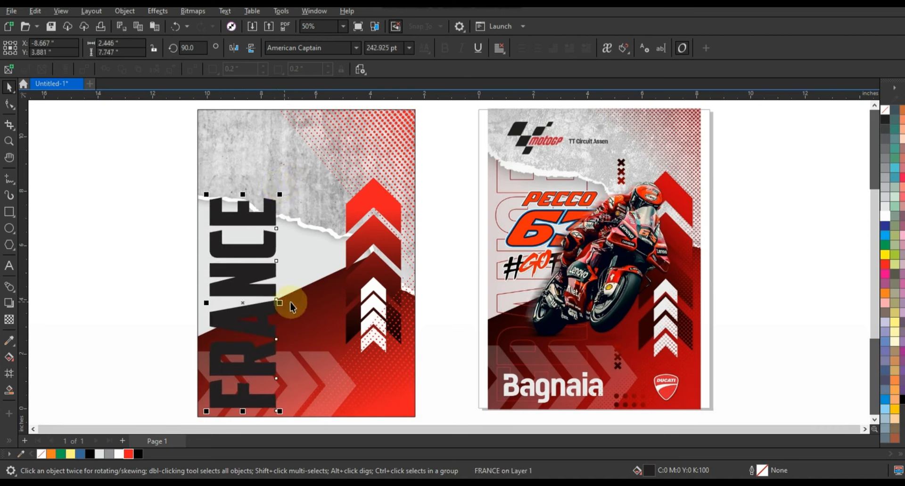
- Remove the fill from the FRANCE text and give it a black hairline outline
left_click(3, 358)
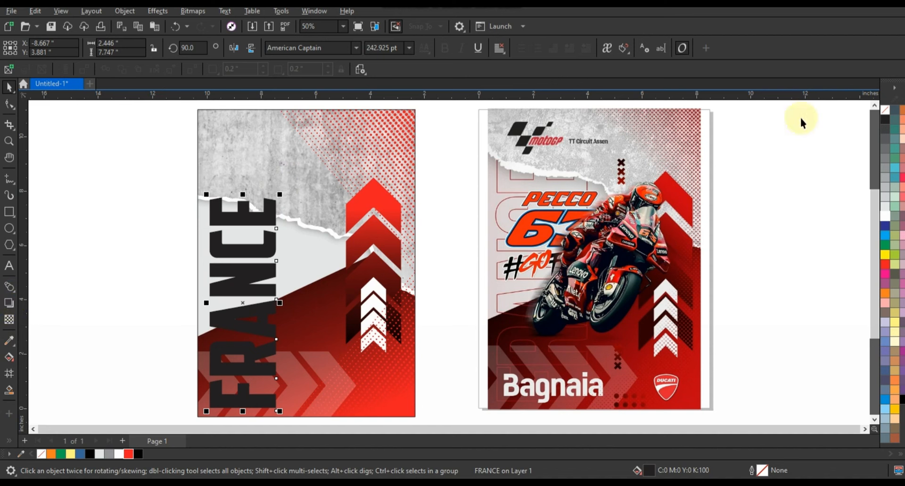
left_click(885, 110)
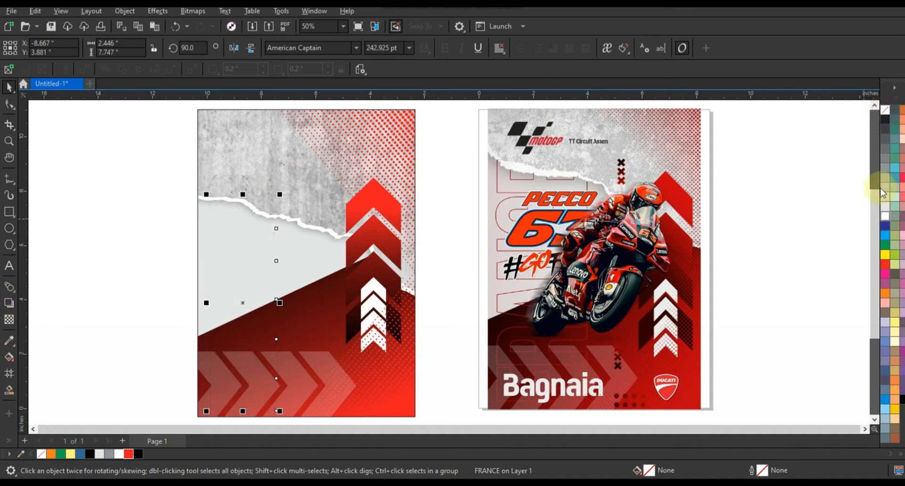
right_click(885, 120)
left_click(829, 126)
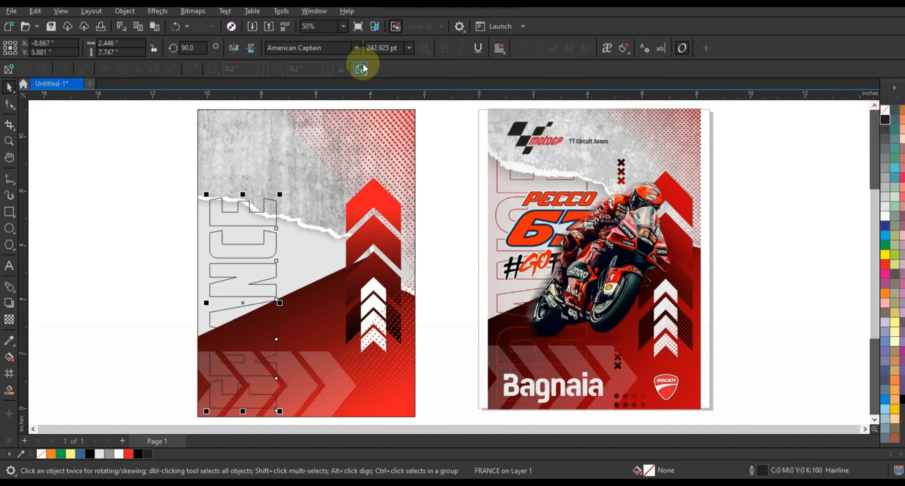
- Convert the FRANCE text to curves and give it a 3 pt red outline
key("ctrl+q")
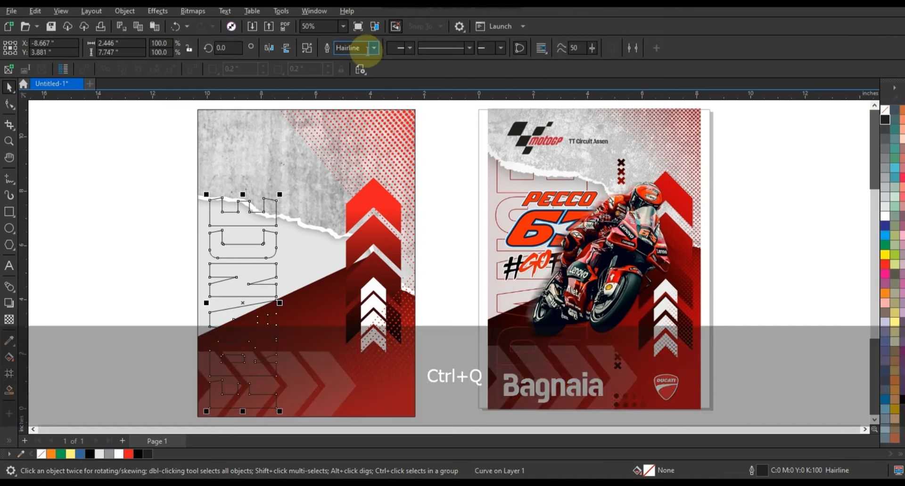
left_click(375, 48)
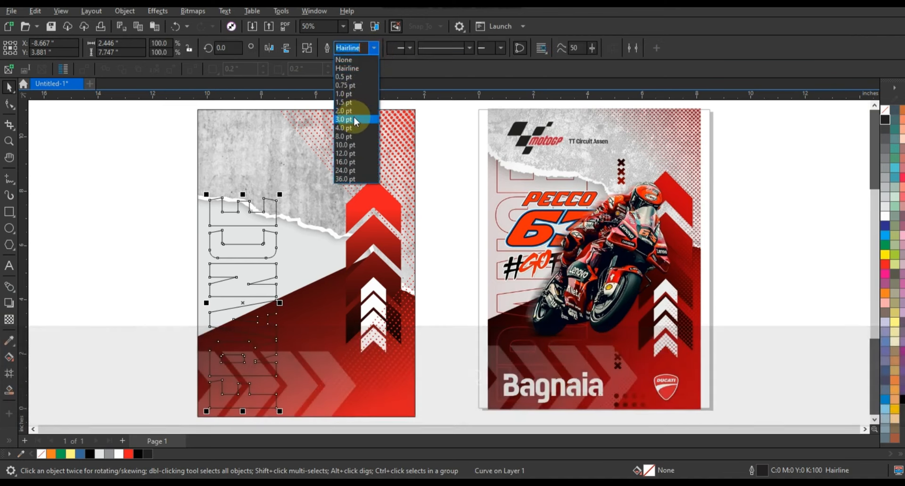
left_click(353, 119)
right_click(885, 268)
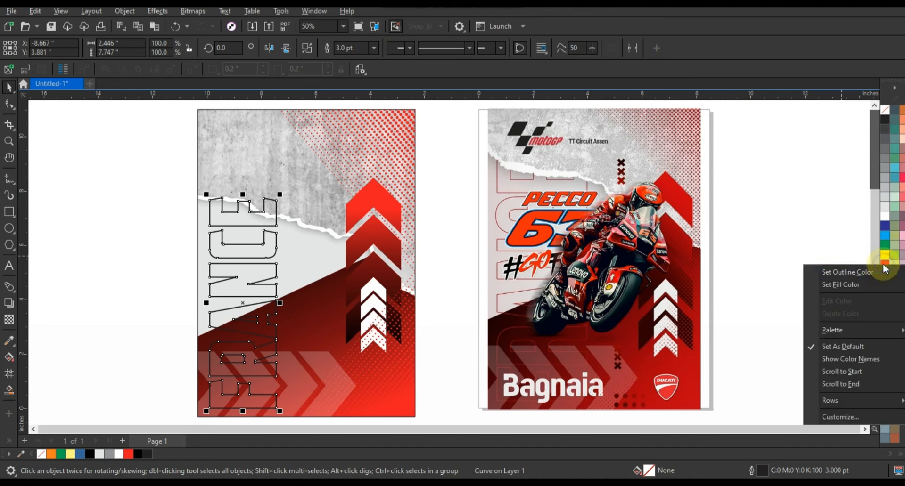
left_click(847, 272)
left_click(143, 259)
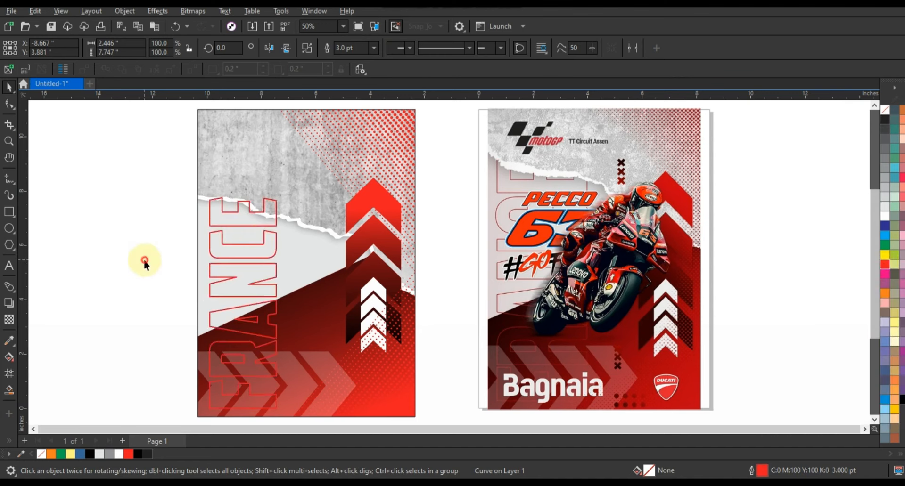
- PowerClip the FRANCE outline inside the poster frame and open the frame's contents for editing
left_click(257, 248)
left_click(316, 230)
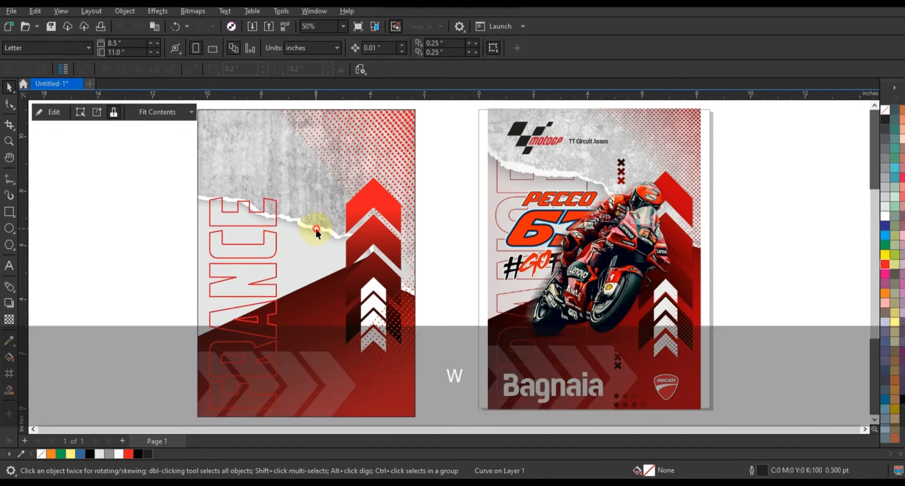
double_click(282, 258)
- Send the FRANCE outline and the dark red gradient shape to the back, behind the torn concrete, and finish the PowerClip edit
left_click(271, 237)
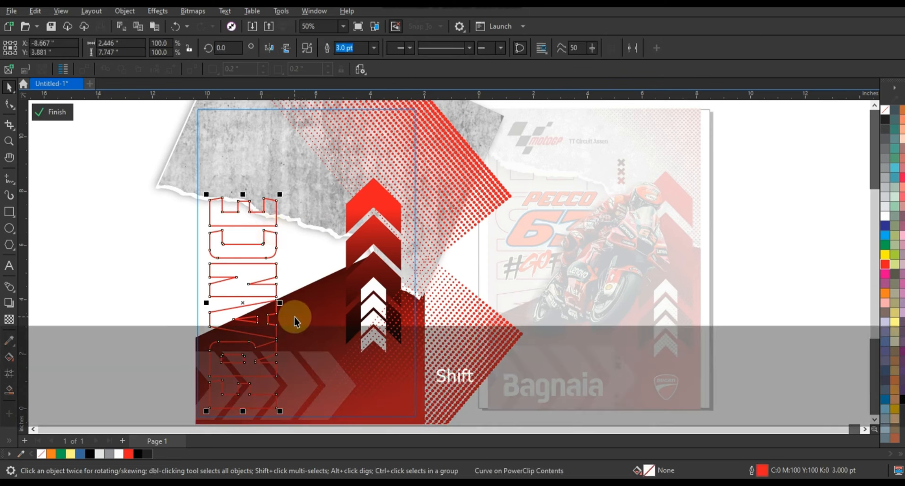
left_click(294, 318, "shift")
key("shift+Page_Down")
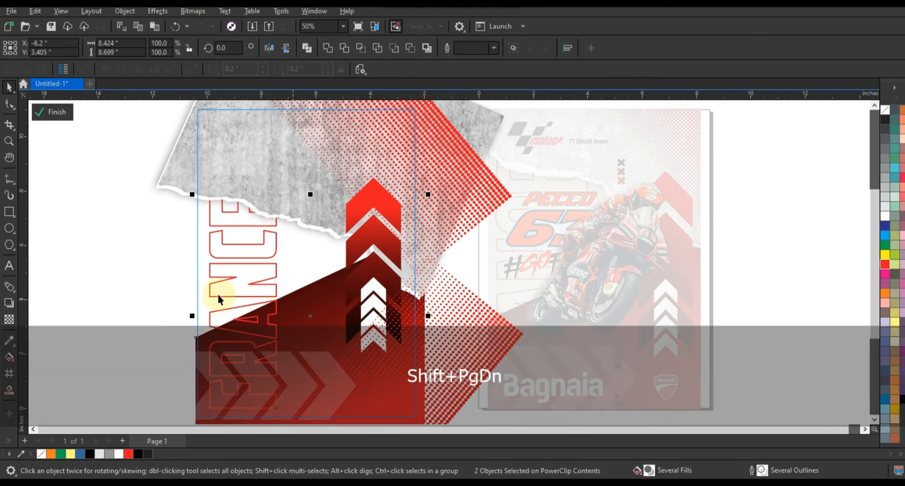
key("f")
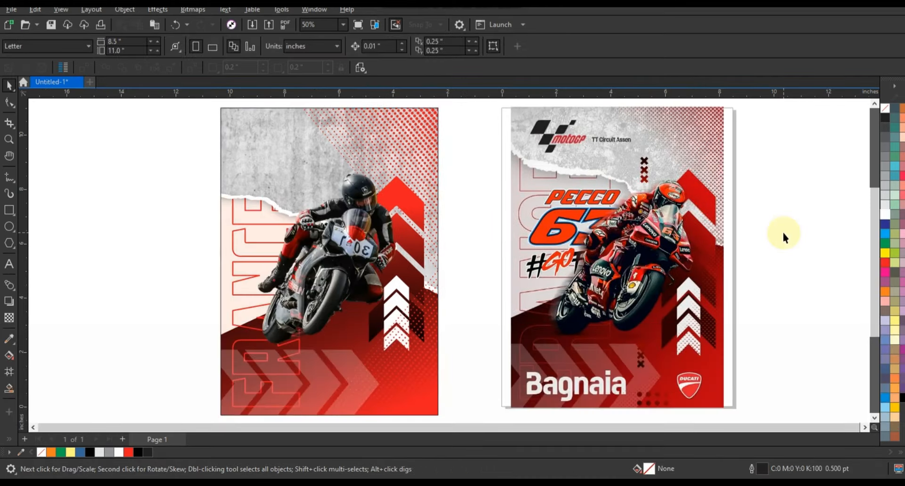
- Show the poster and its reference in full-screen preview
key("F9")
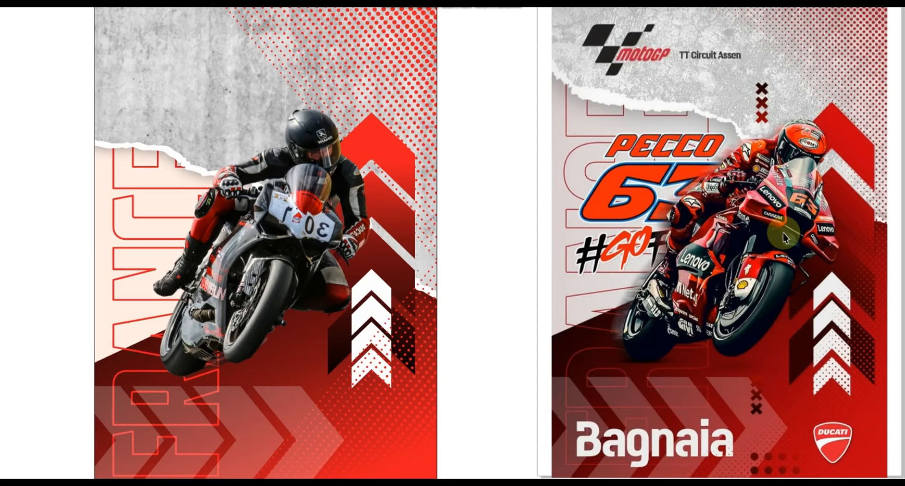